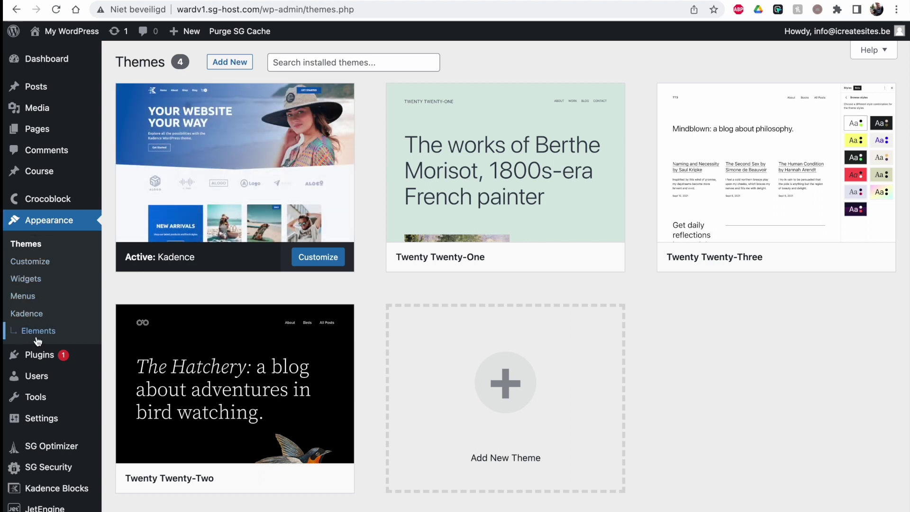
Step: Open the Crocoblock Theme Builder and start creating a new page template
mouse_move(46, 197)
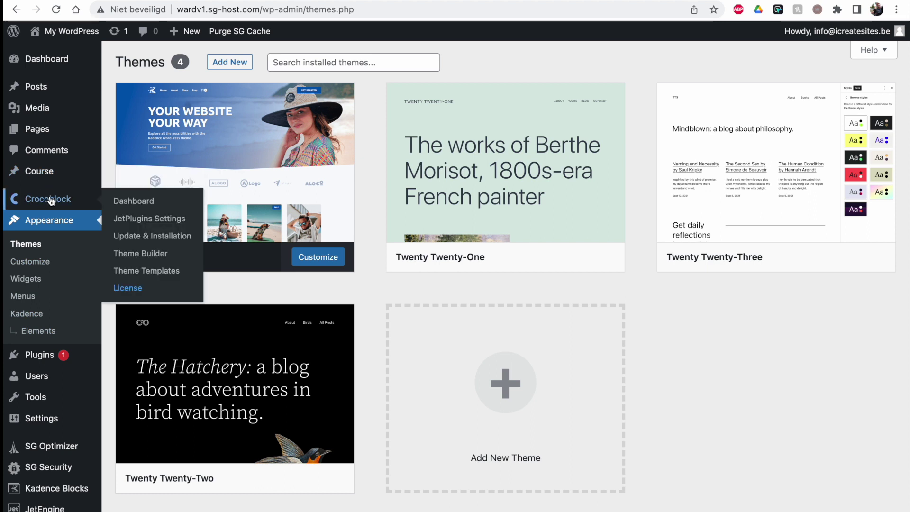
left_click(146, 260)
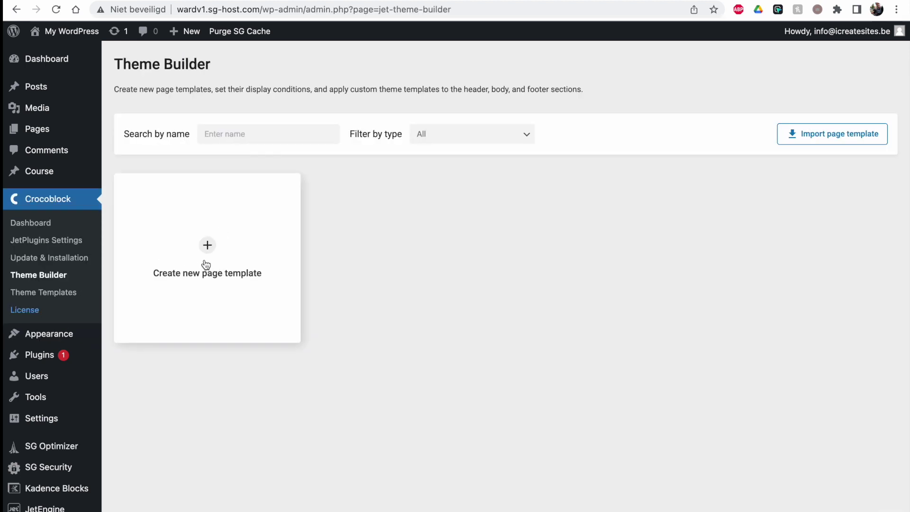
left_click(206, 264)
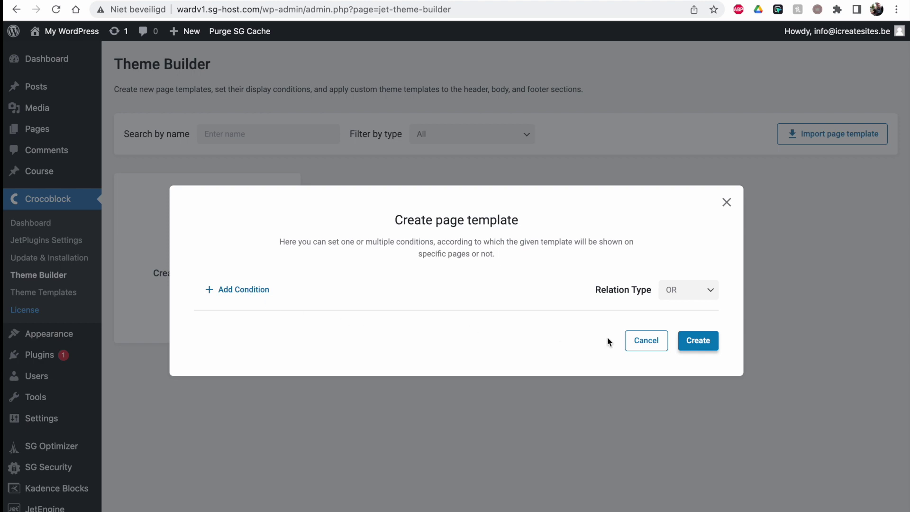
Step: Cancel the page template and go to the Kadence Elements list under Appearance
left_click(638, 347)
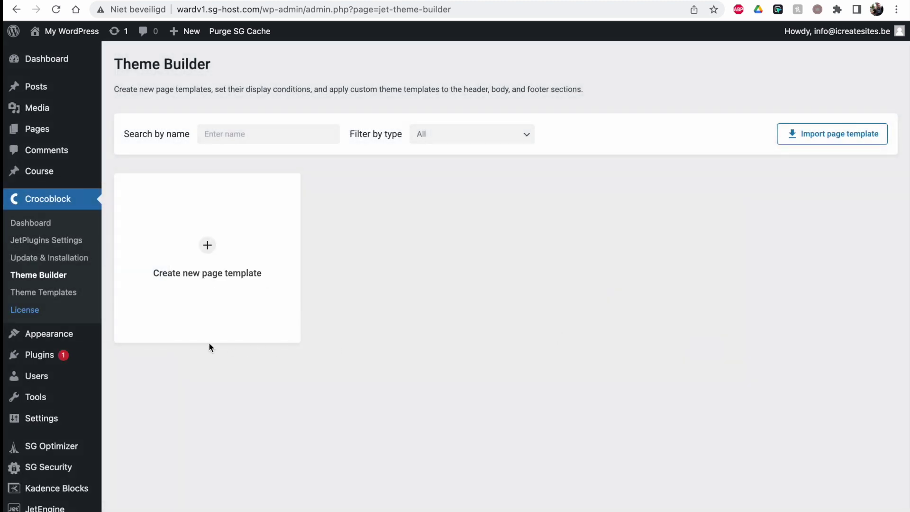
mouse_move(68, 342)
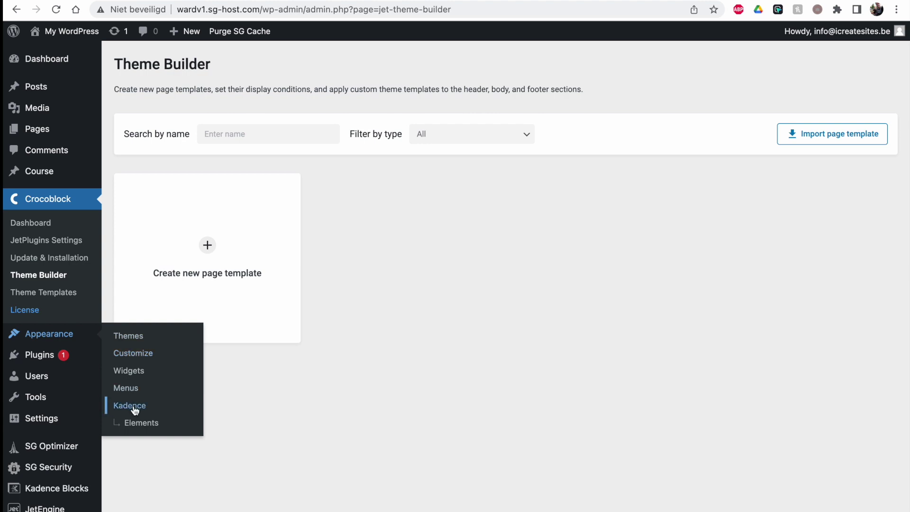
left_click(140, 427)
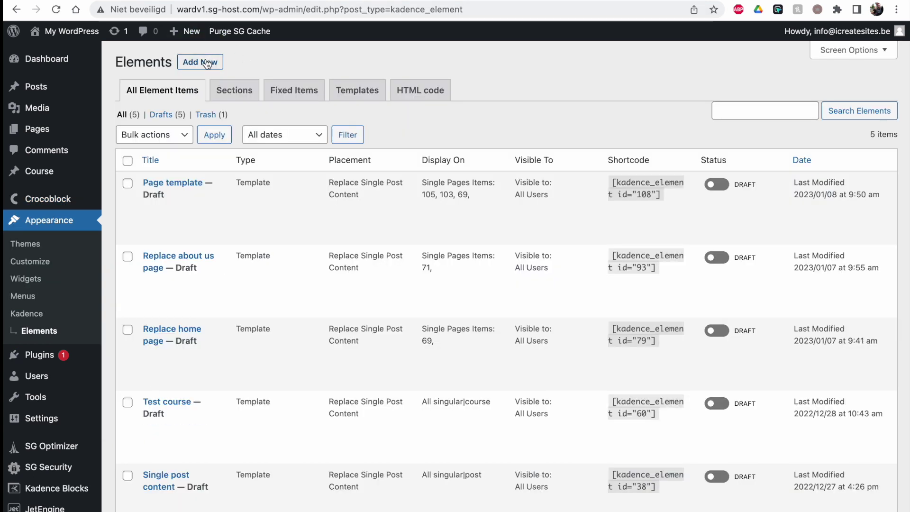
Step: Add a new Kadence Element and show its Element Settings panel
left_click(207, 63)
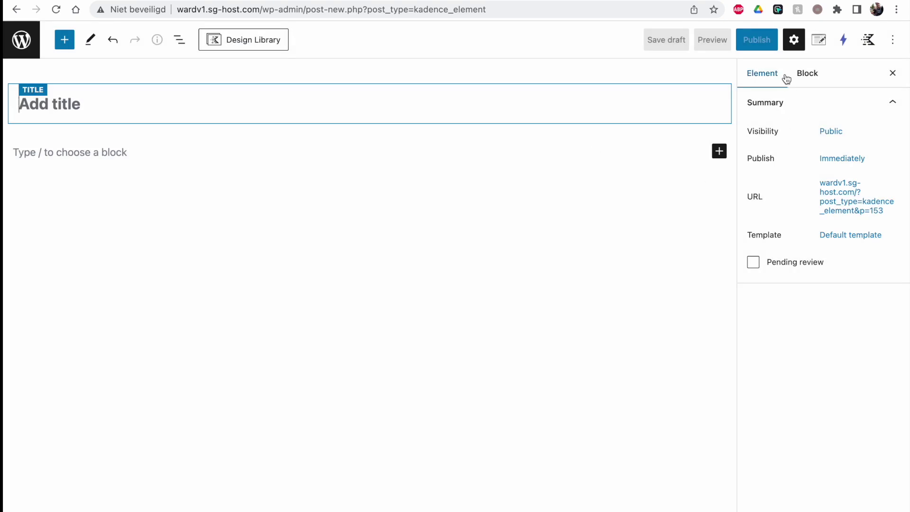
left_click(824, 44)
Step: Set the element type to Template with placement Replace Single Post Content
left_click(811, 130)
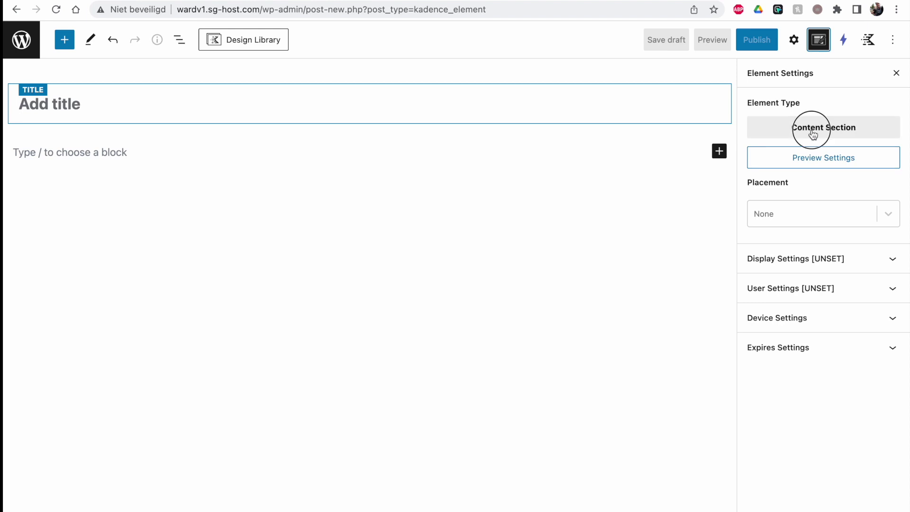
left_click(425, 337)
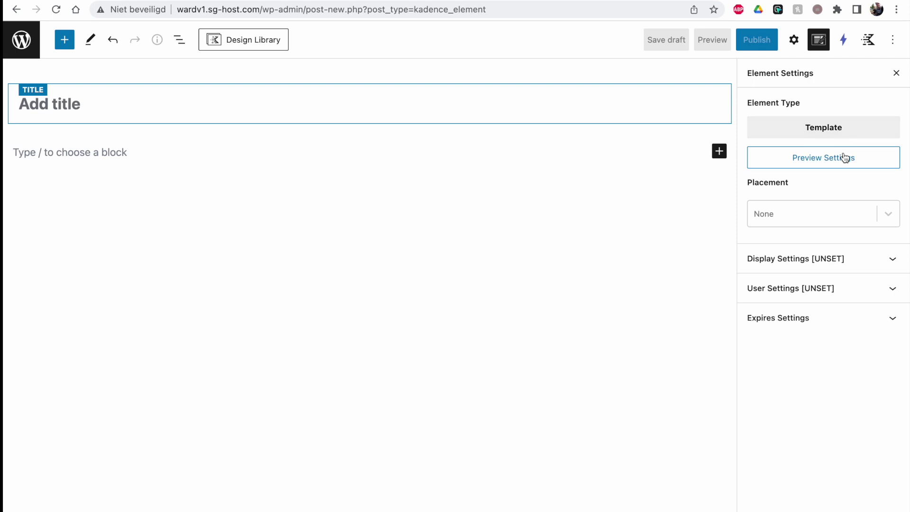
left_click(795, 220)
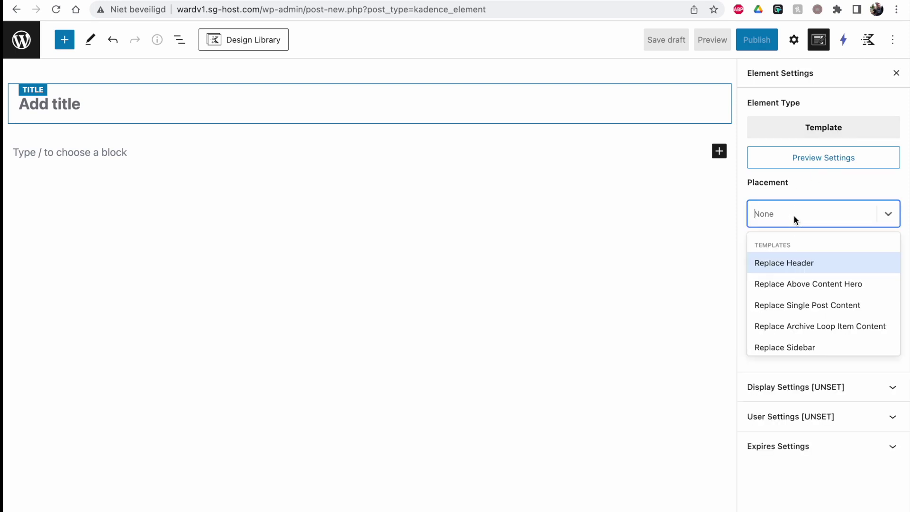
left_click(824, 307)
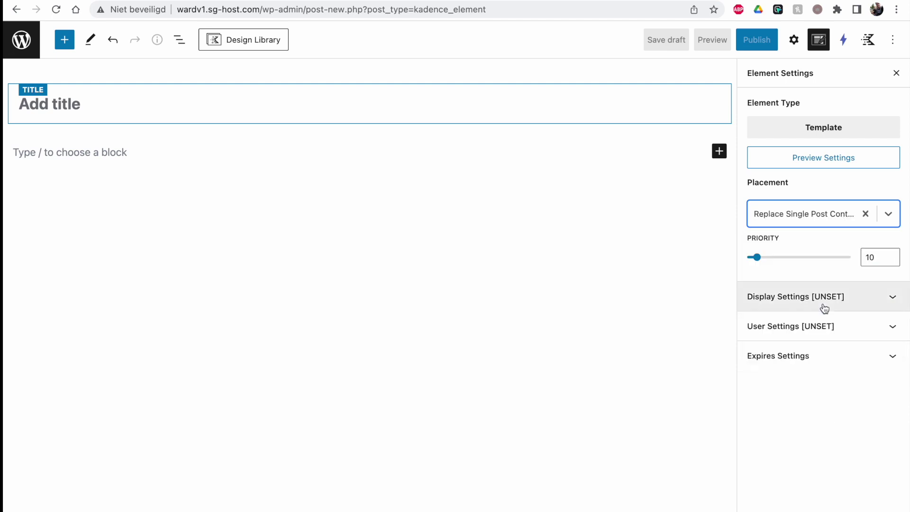
Step: In Display Settings, set Show On to Single Pages
left_click(825, 307)
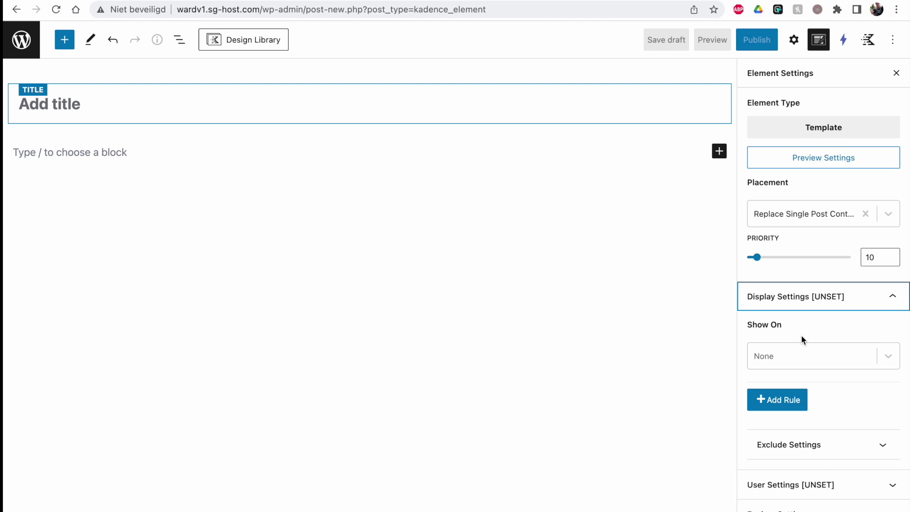
left_click(817, 357)
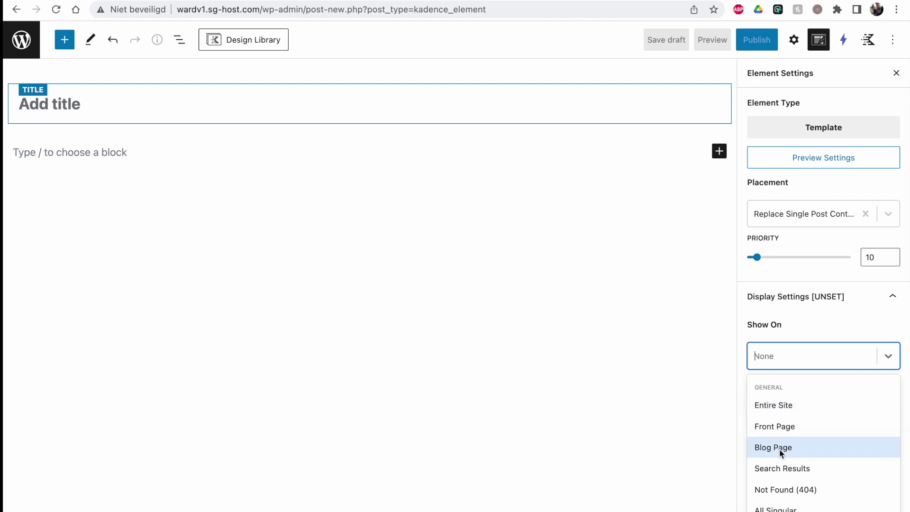
scroll(780, 449, "down", 2)
scroll(780, 450, "down", 2)
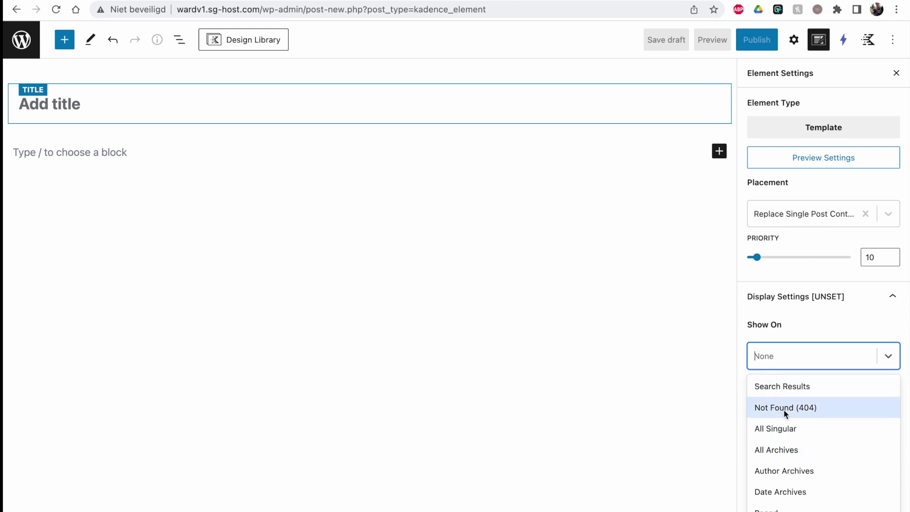
scroll(797, 407, "down", 1)
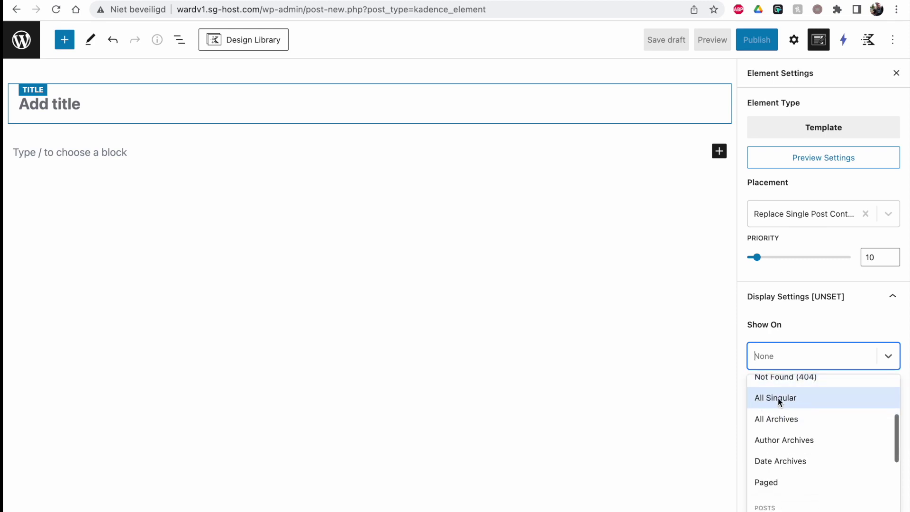
scroll(772, 425, "down", 4)
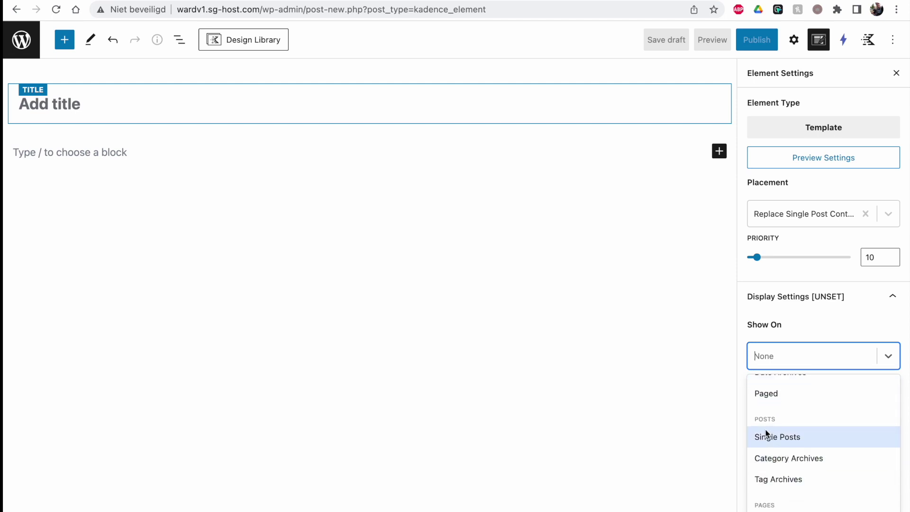
scroll(778, 419, "down", 1)
scroll(778, 418, "down", 2)
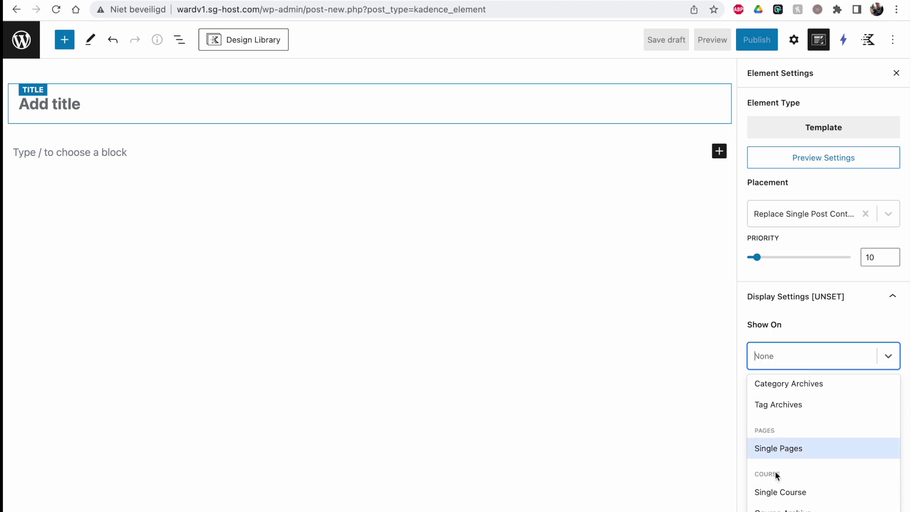
scroll(775, 474, "down", 1)
scroll(775, 483, "up", 2)
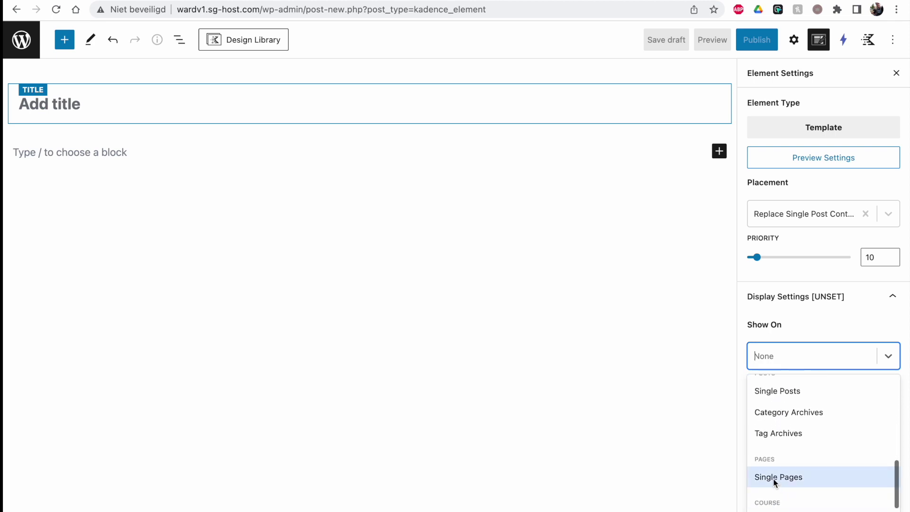
left_click(787, 477)
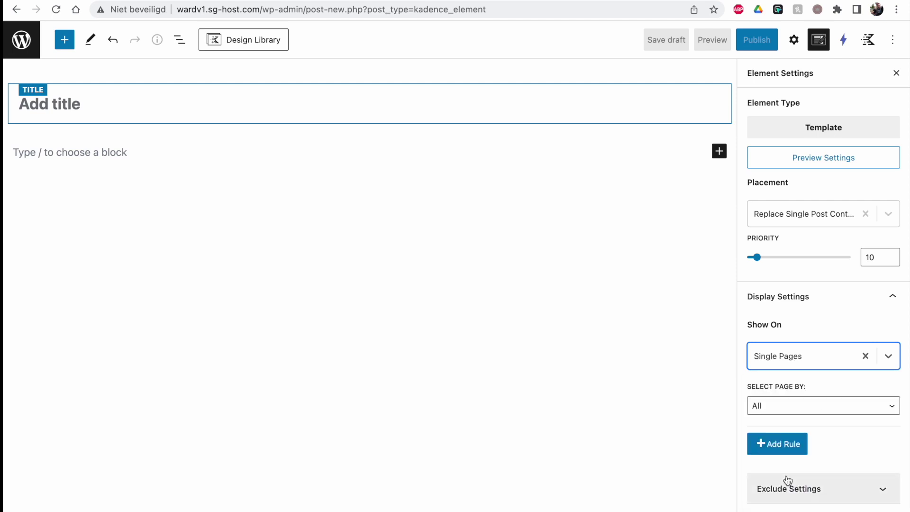
Step: Select pages individually, choosing Home and About us
left_click(778, 407)
left_click(781, 448)
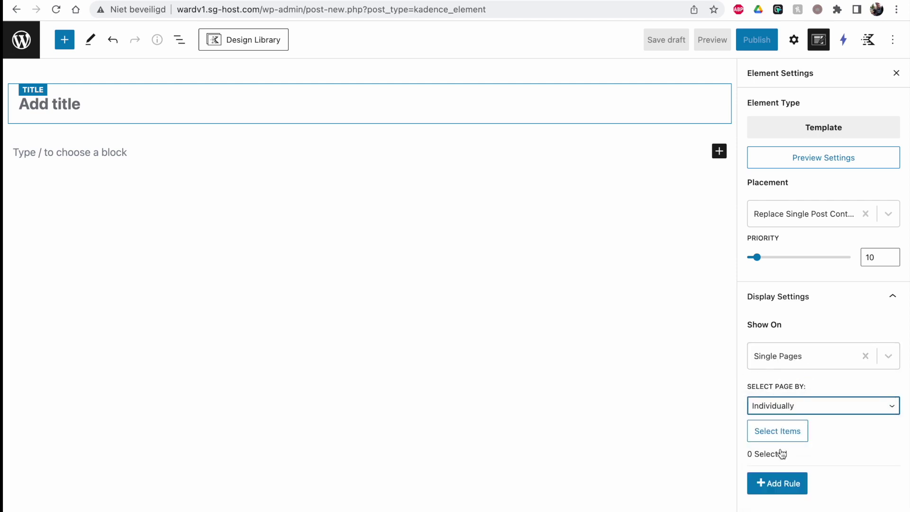
left_click(780, 432)
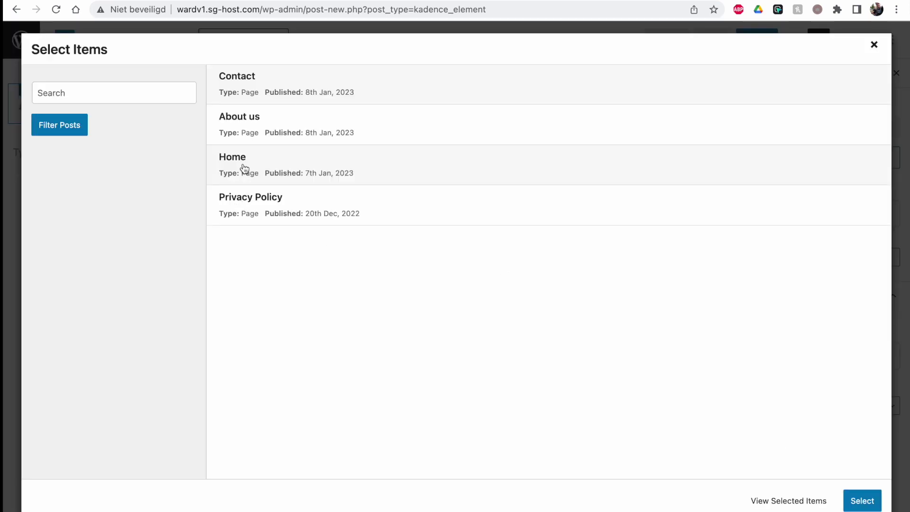
left_click(245, 169)
left_click(252, 117)
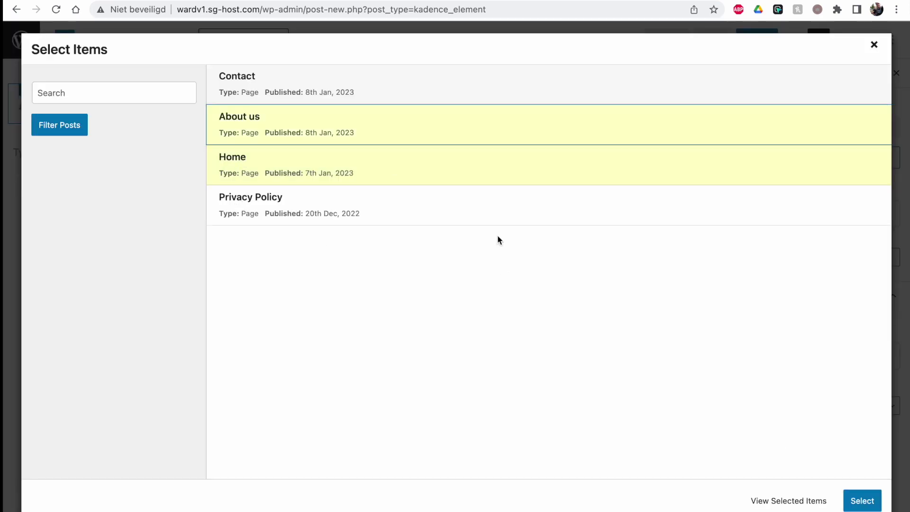
left_click(861, 501)
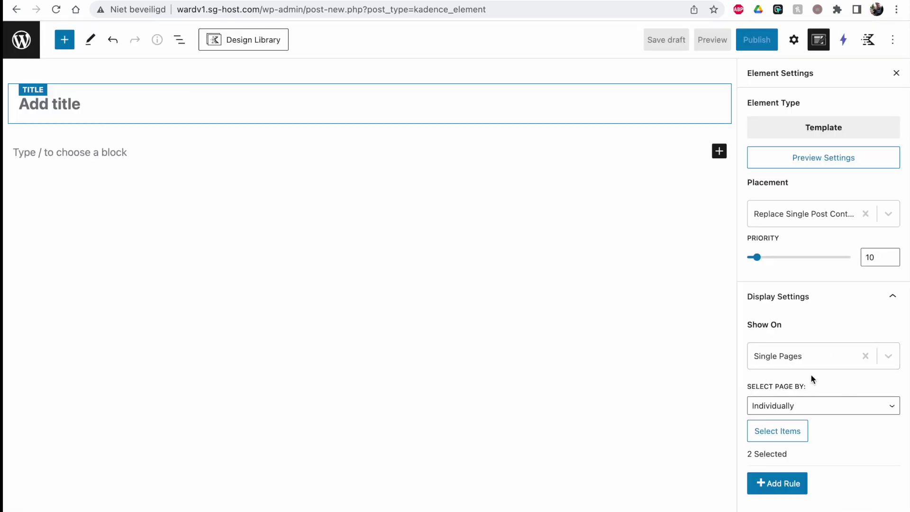
Step: In User Settings, make the template visible to All Users
left_click(792, 298)
left_click(796, 326)
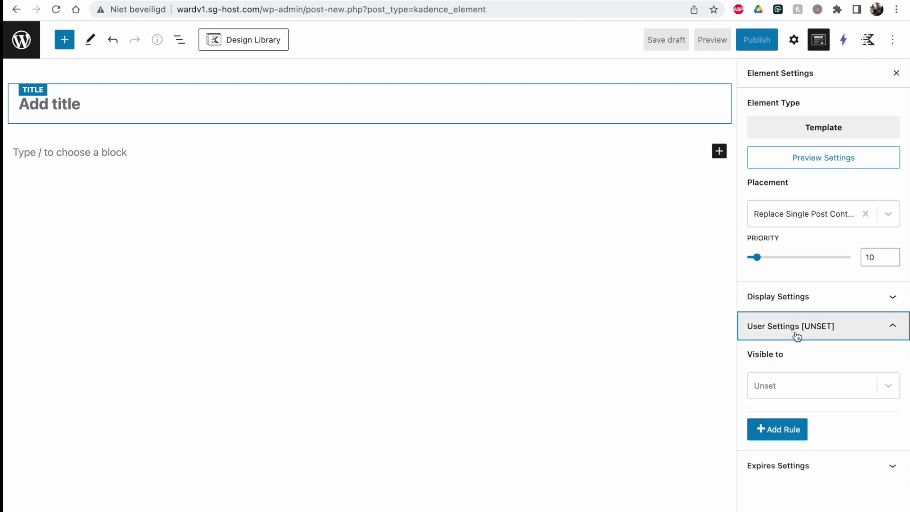
left_click(794, 395)
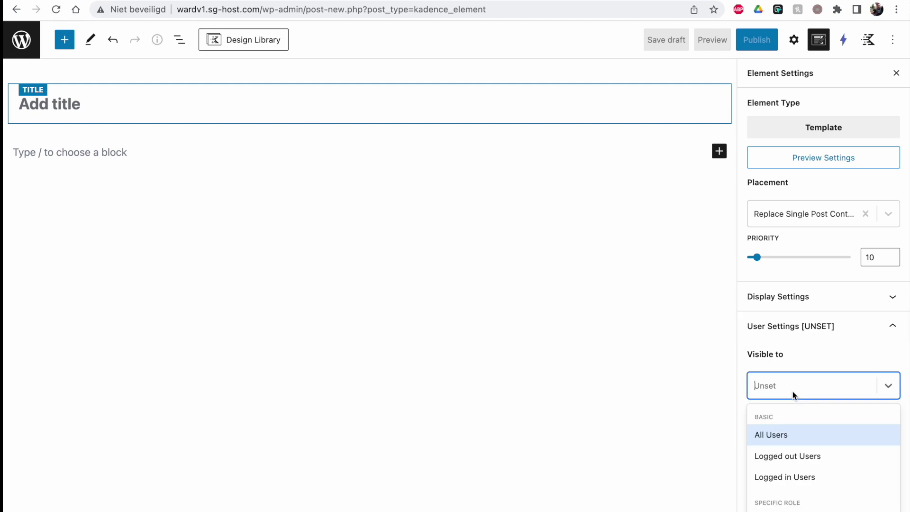
left_click(784, 435)
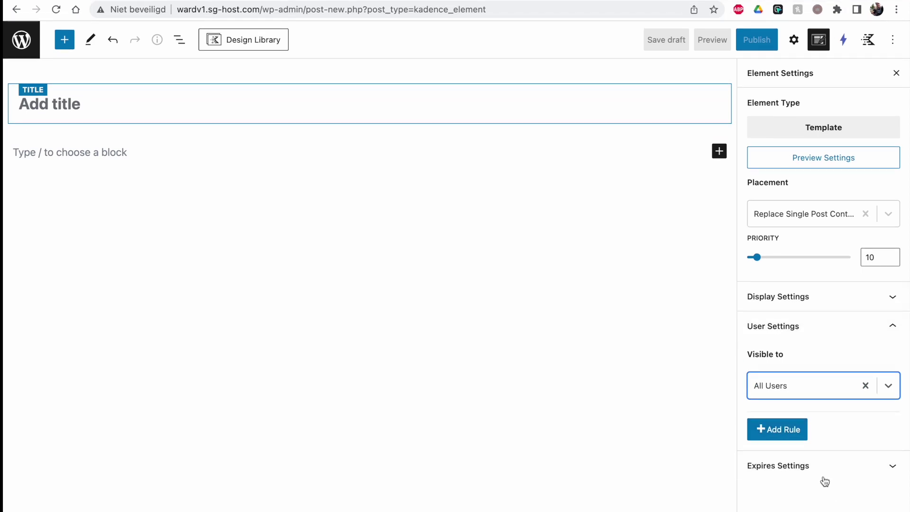
Step: Toggle Enable Expires on and back off, leaving expiry disabled
left_click(821, 469)
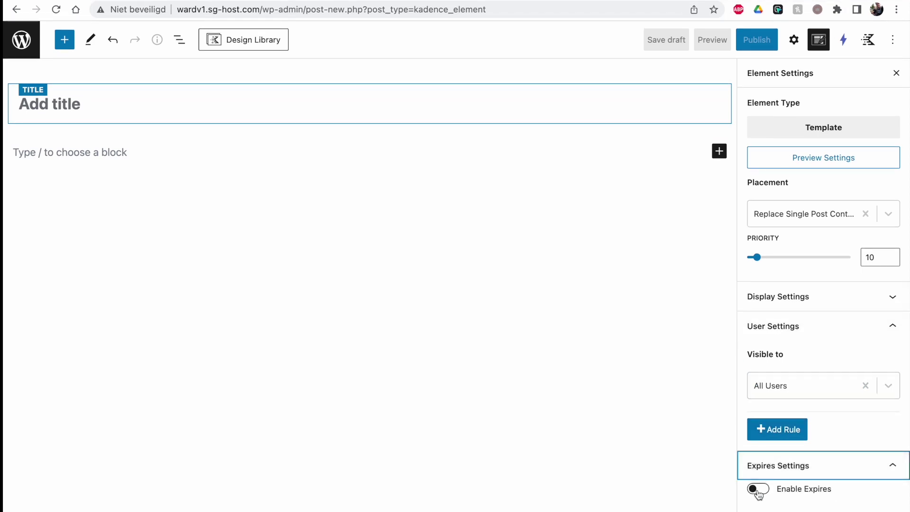
left_click(761, 490)
scroll(778, 498, "down", 3)
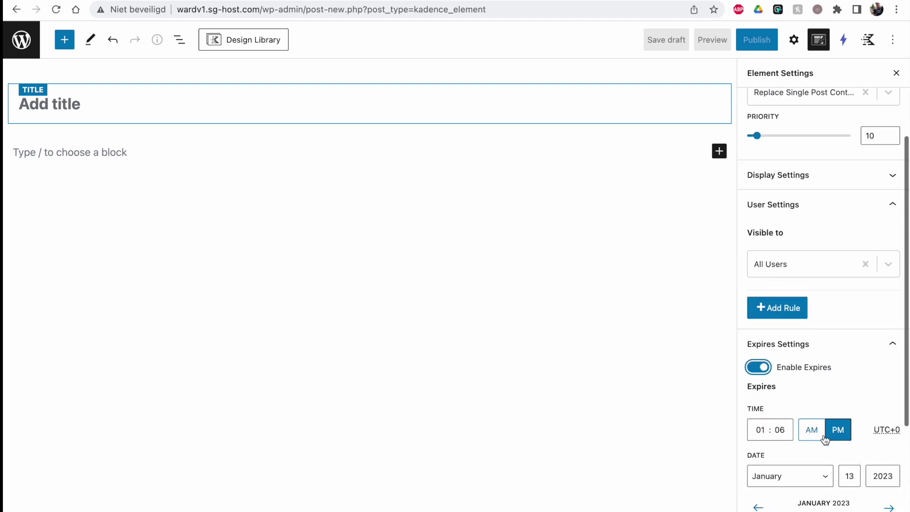
left_click(758, 371)
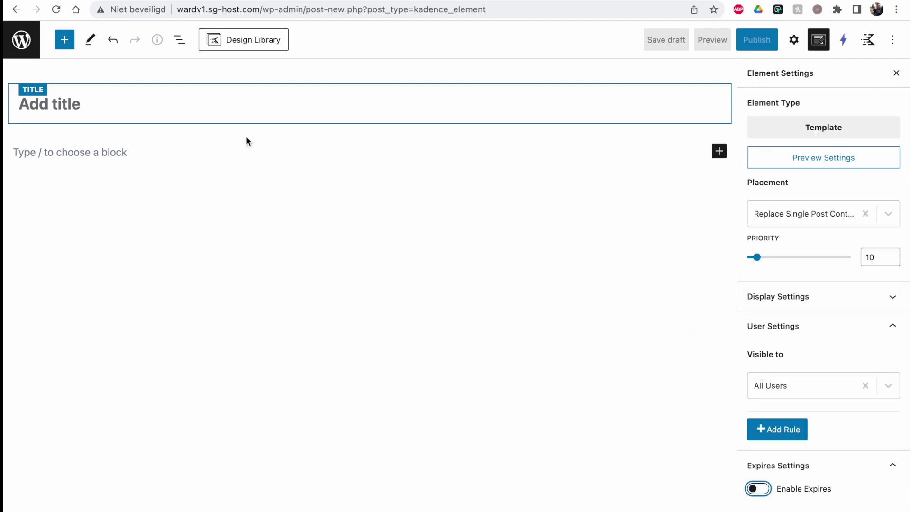
Step: Title the element 'Page template'
left_click(205, 101)
type("Pag")
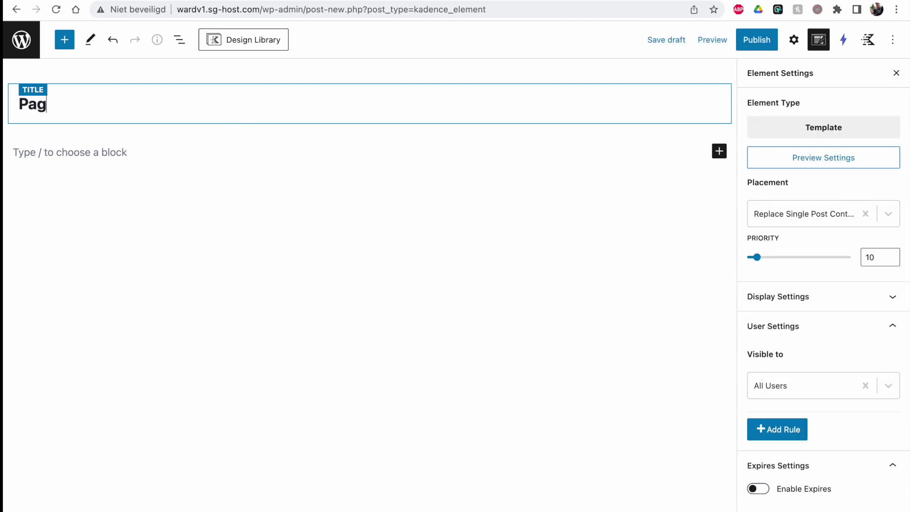
type("e tempalte")
key("BackSpace")
key("BackSpace")
key("BackSpace")
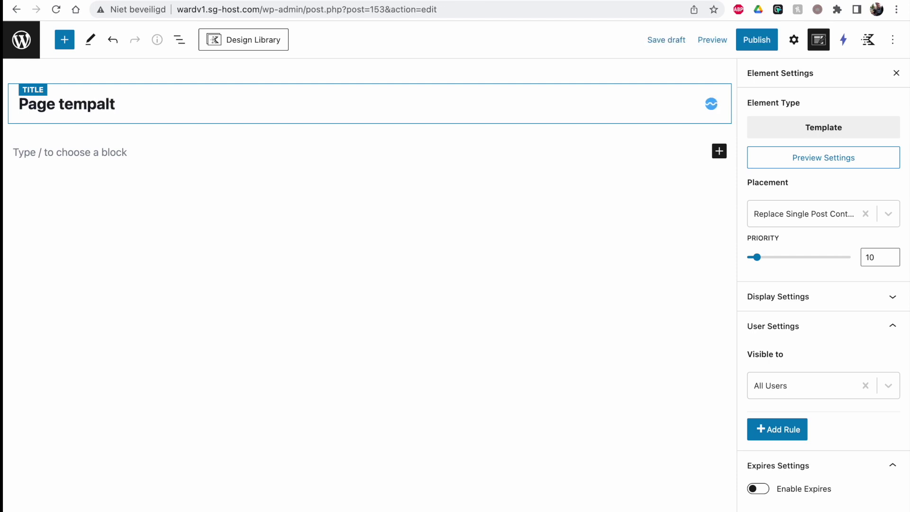
key("BackSpace")
key("BackSpace")
type("late")
key("Left")
key("Left")
key("Left")
key("Left")
type("p")
Step: Publish the element and close the post-publish panel
left_click(758, 41)
left_click(770, 43)
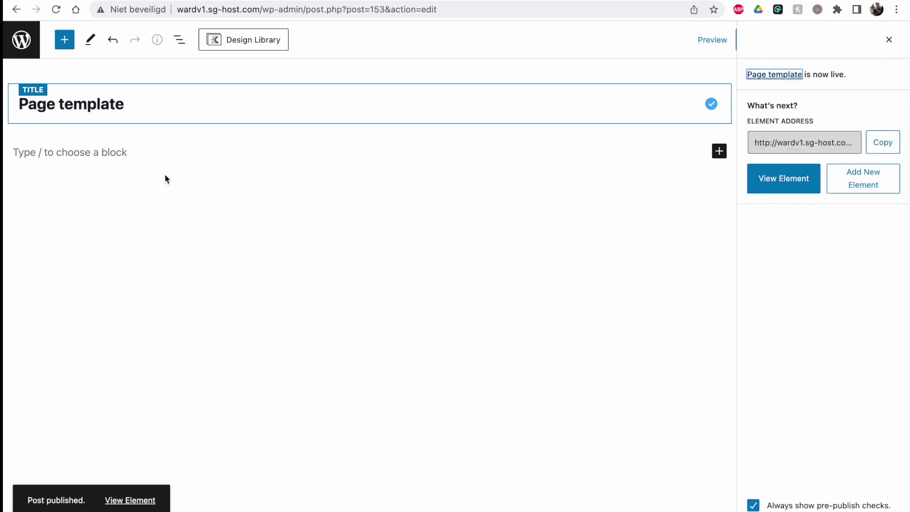
left_click(91, 148)
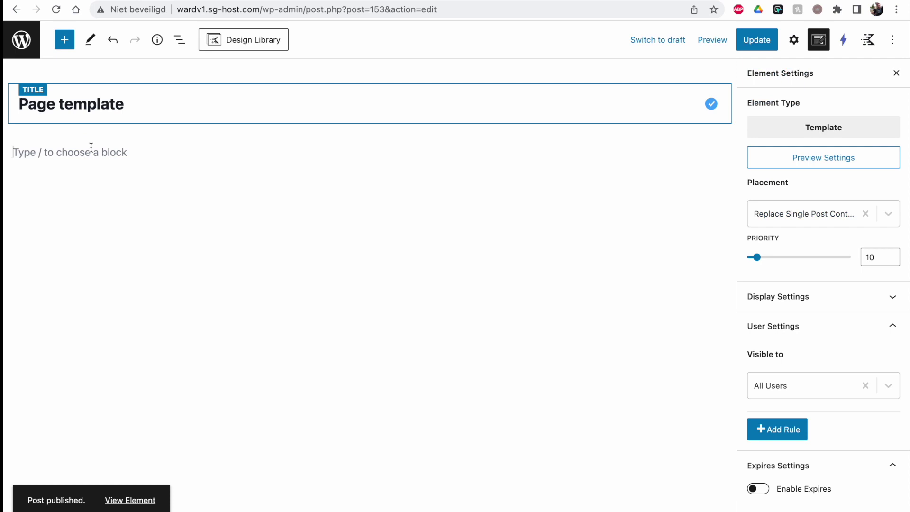
type("/row")
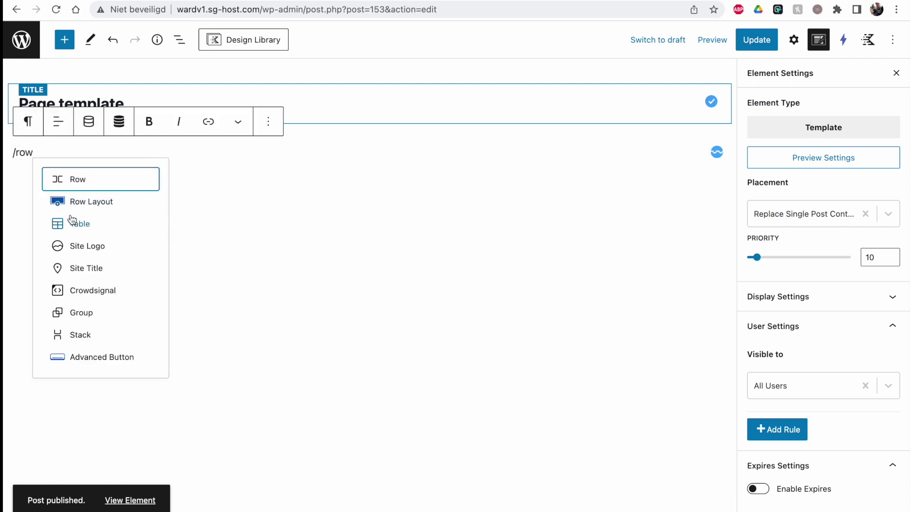
Step: Insert a Row Layout block and reduce it to a single column
left_click(81, 200)
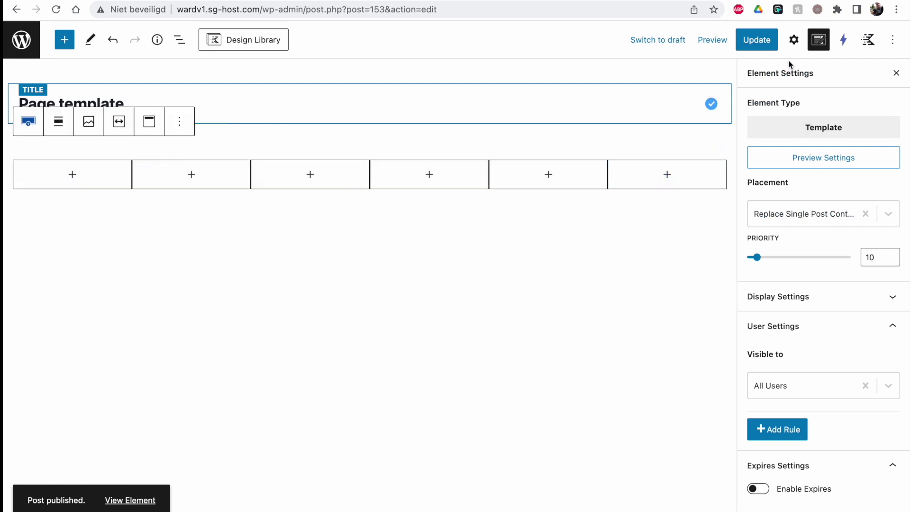
left_click(794, 39)
left_click_drag(838, 192, 754, 197)
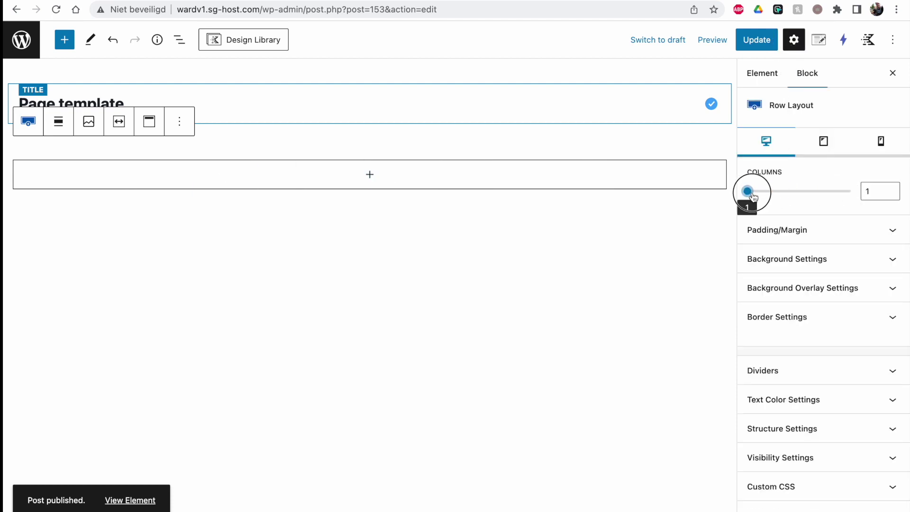
Step: Set the row's minimum height to 100 vh in Structure Settings
scroll(828, 379, "down", 1)
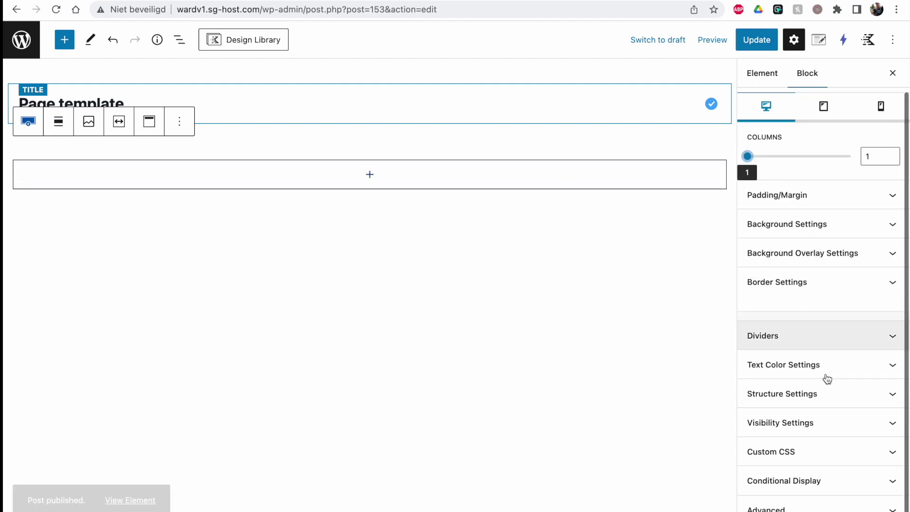
left_click(813, 395)
scroll(806, 394, "down", 1)
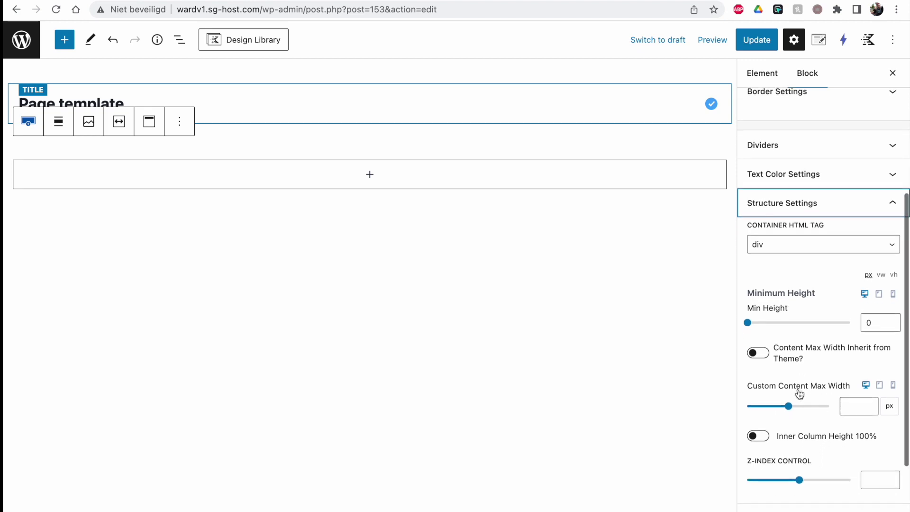
left_click(894, 275)
left_click(873, 324)
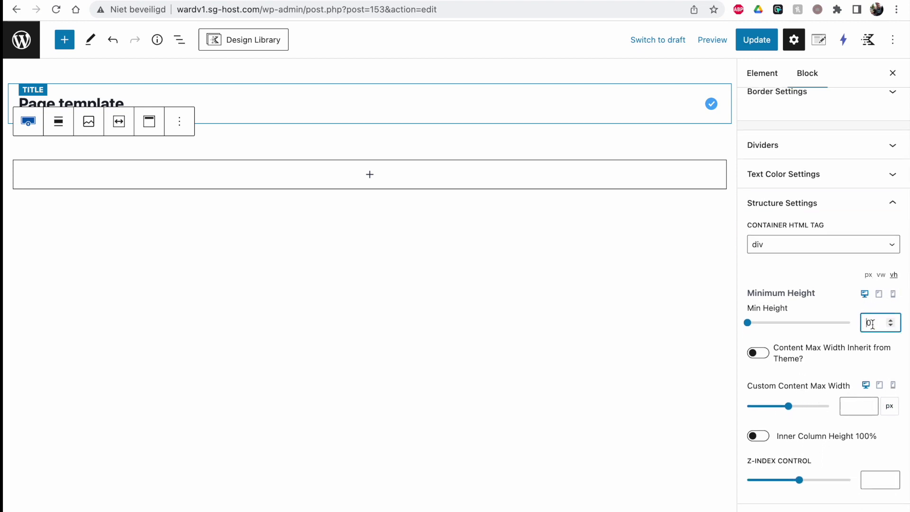
type("100")
left_click(488, 299)
scroll(851, 128, "up", 5)
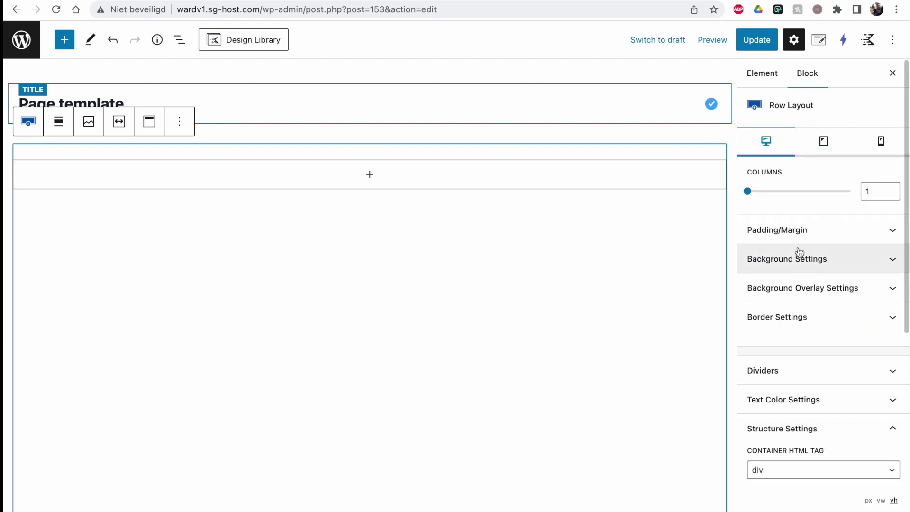
left_click(782, 259)
Step: Set the laptop-on-desk photo as the row's background image
left_click(763, 298)
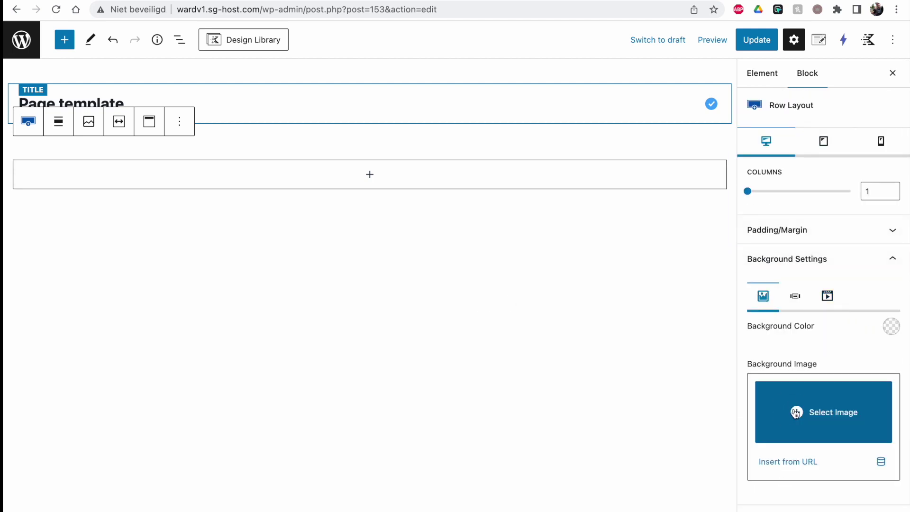
left_click(823, 411)
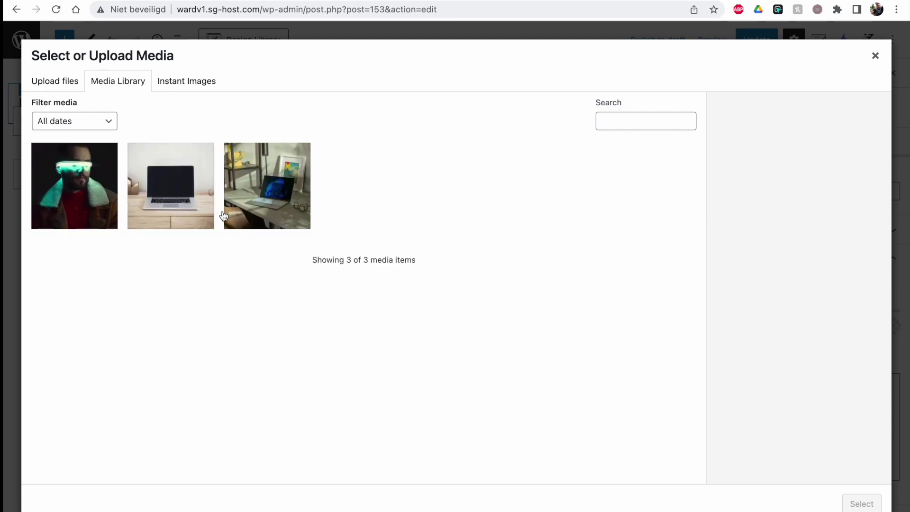
left_click(277, 202)
left_click(876, 505)
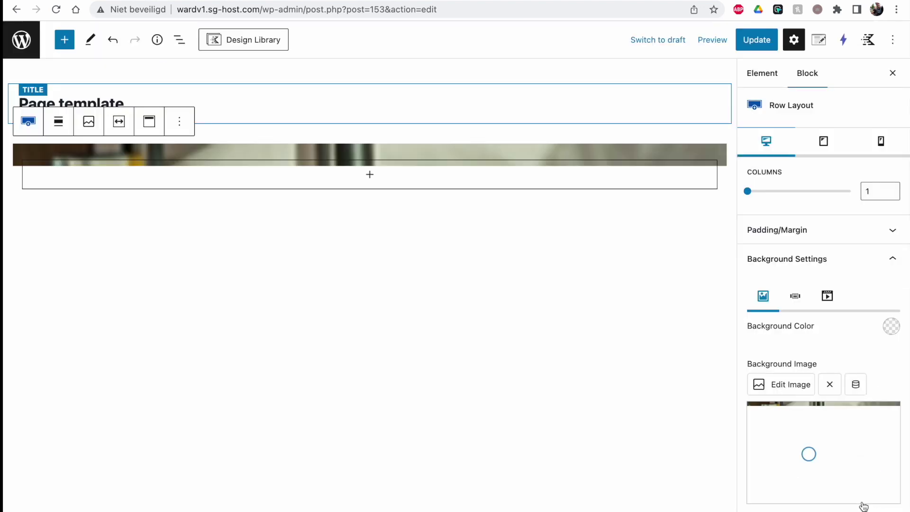
Step: Darken the background with a 1A202C overlay at 40% opacity
scroll(822, 388, "down", 8)
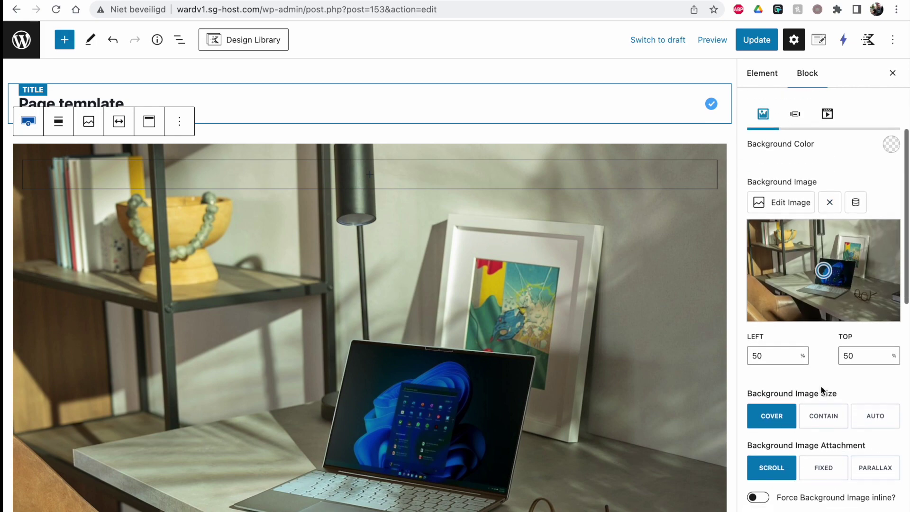
left_click(813, 374)
scroll(797, 459, "down", 3)
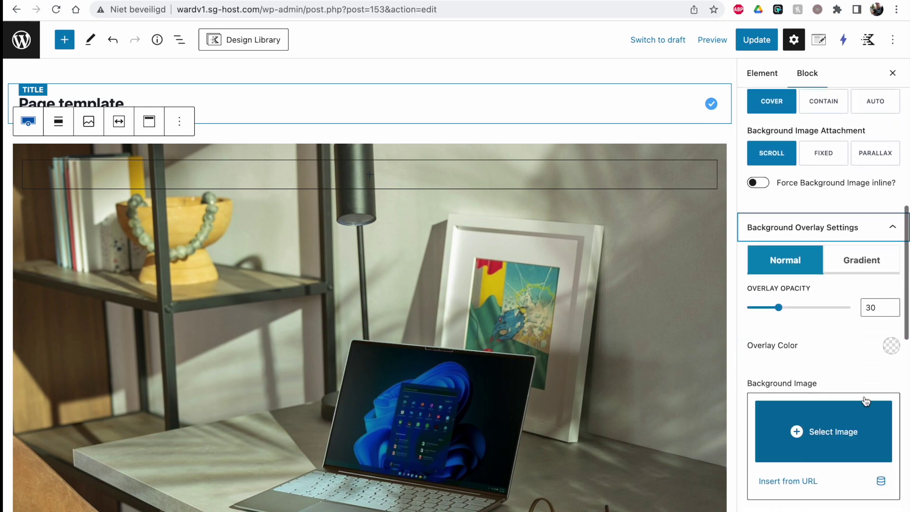
left_click(890, 346)
left_click(758, 321)
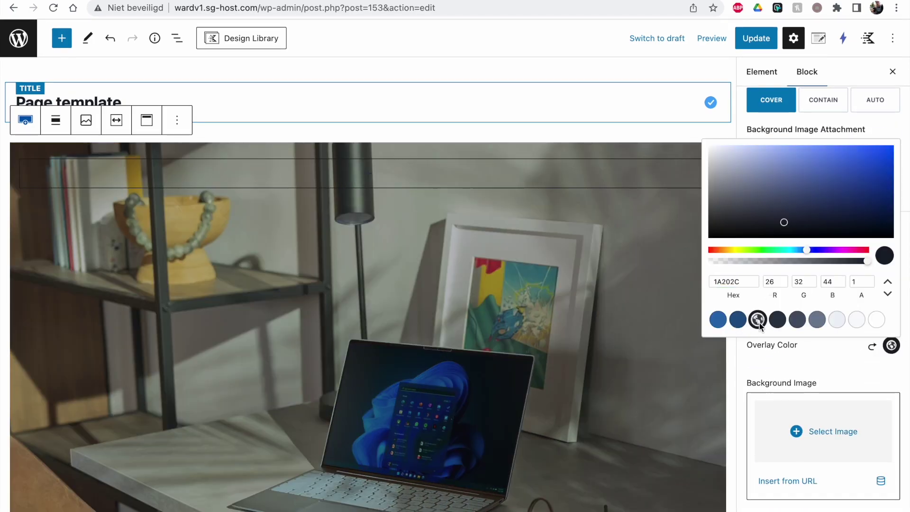
left_click(807, 343)
left_click(780, 308)
left_click_drag(783, 312, 789, 307)
scroll(844, 248, "up", 1)
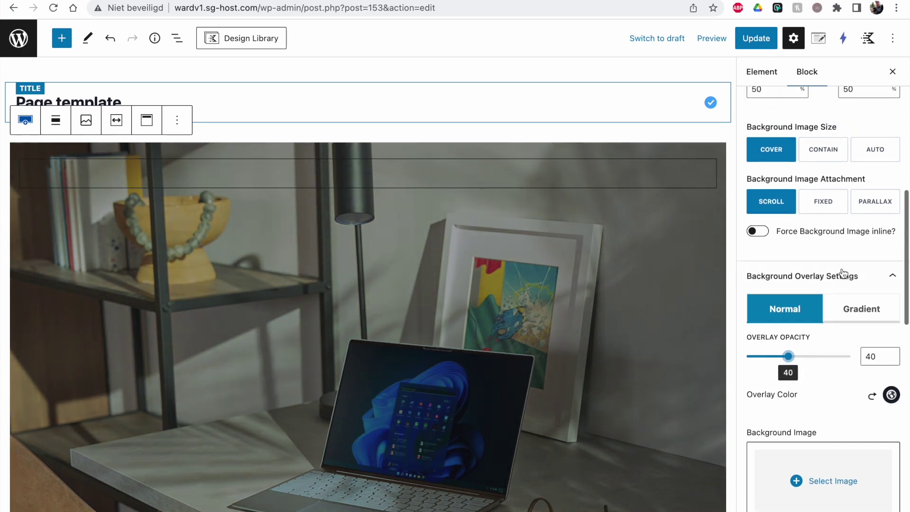
left_click(845, 273)
scroll(830, 234, "up", 6)
scroll(806, 193, "up", 5)
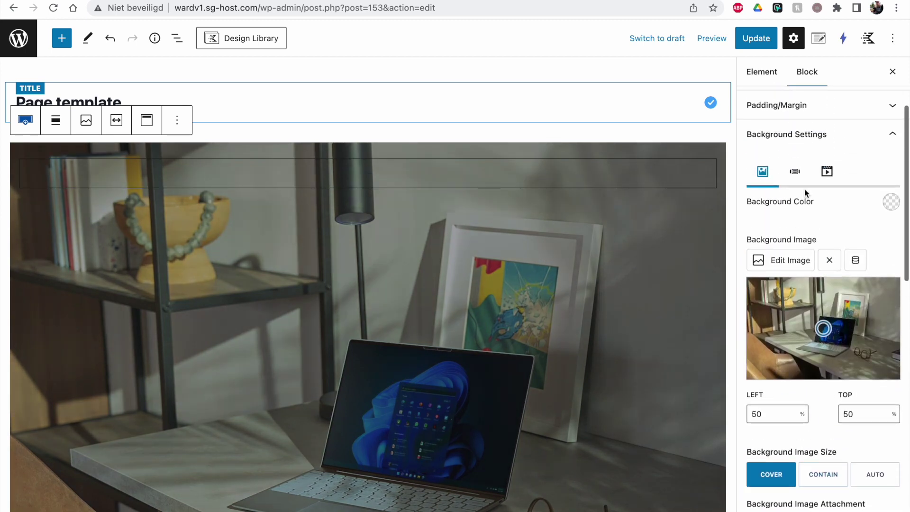
Step: Switch row padding to percent, with 15% top and 0 bottom
left_click(803, 229)
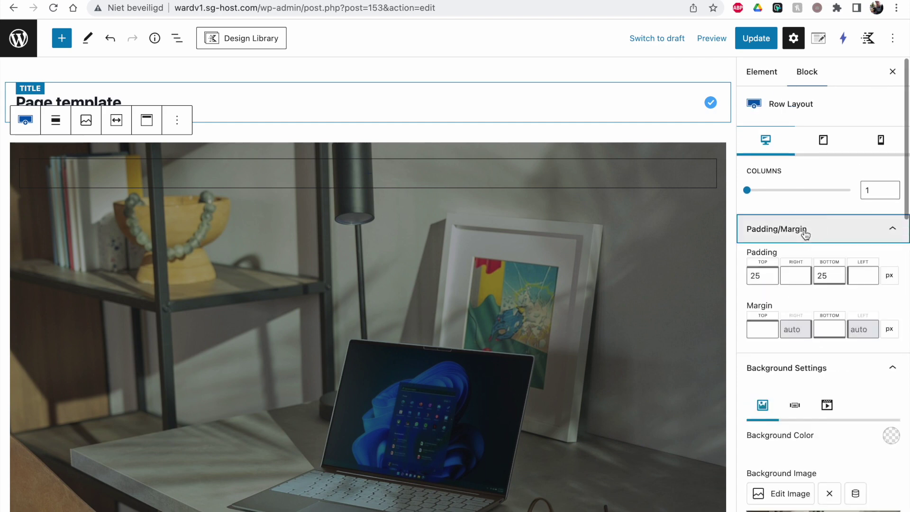
left_click(892, 280)
left_click(900, 393)
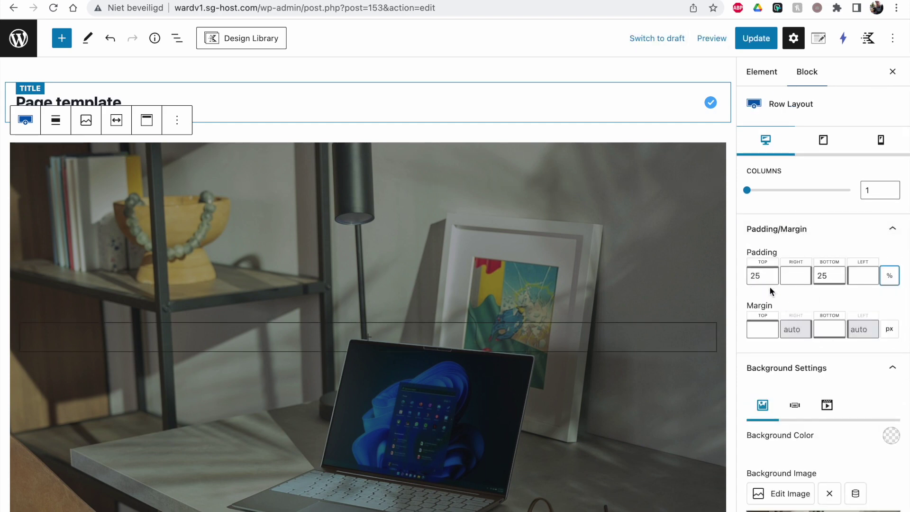
left_click(751, 279)
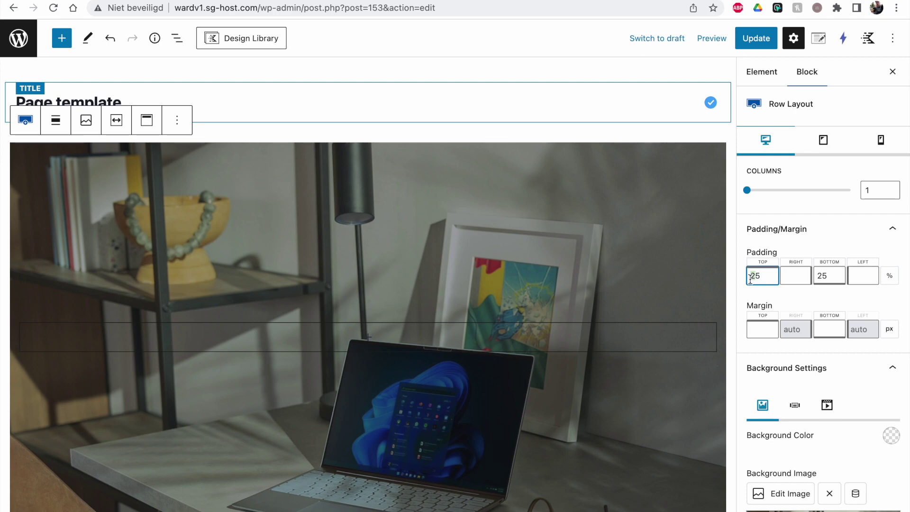
type("155")
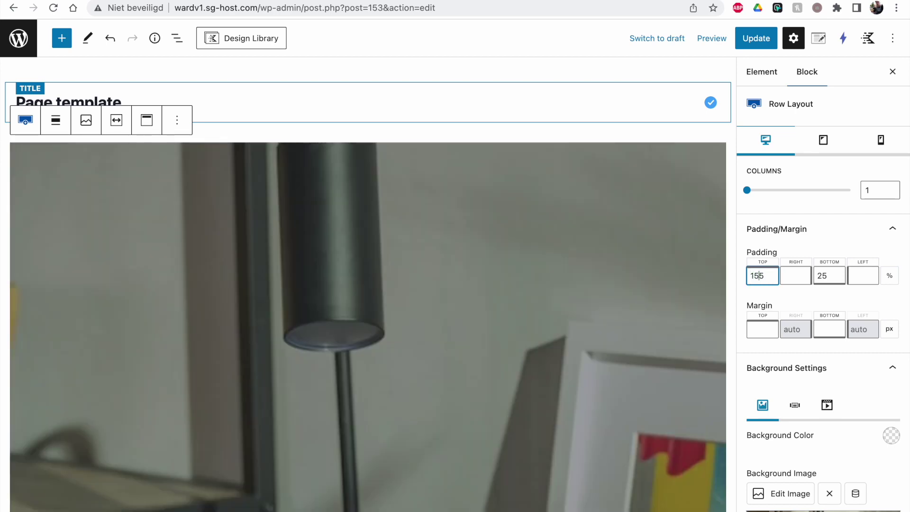
key("BackSpace")
key("BackSpace")
type("1")
left_click(828, 277)
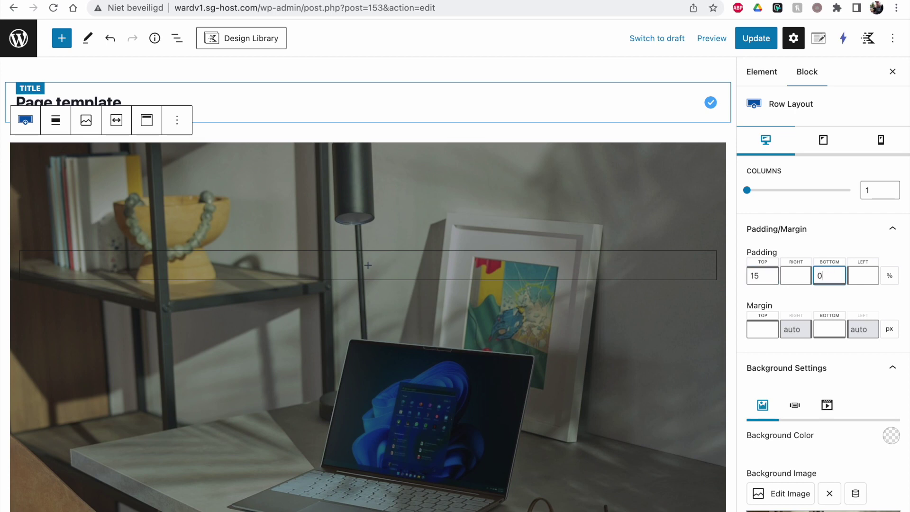
Step: Add a centred Advanced Text heading inside the row
left_click(366, 265)
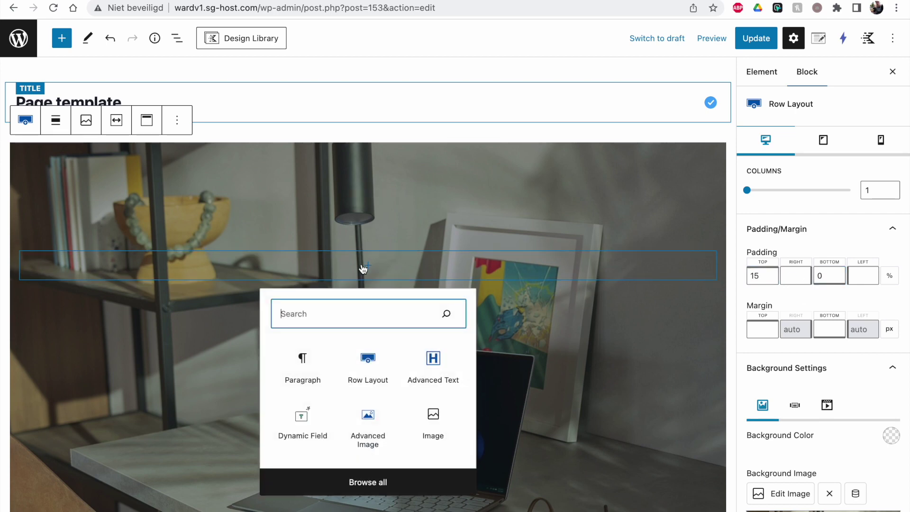
left_click(433, 365)
left_click(244, 229)
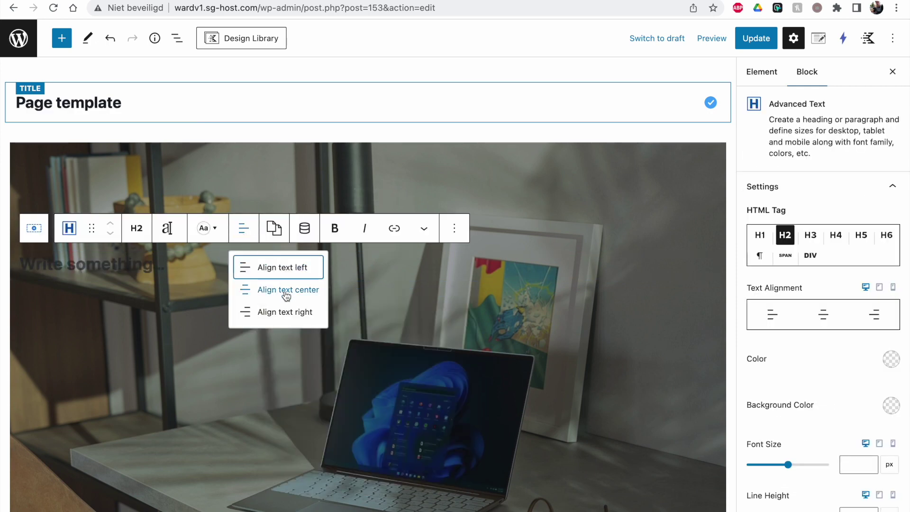
left_click(287, 292)
Step: Fill the heading with dynamic content from the post custom field 'title'
left_click(304, 229)
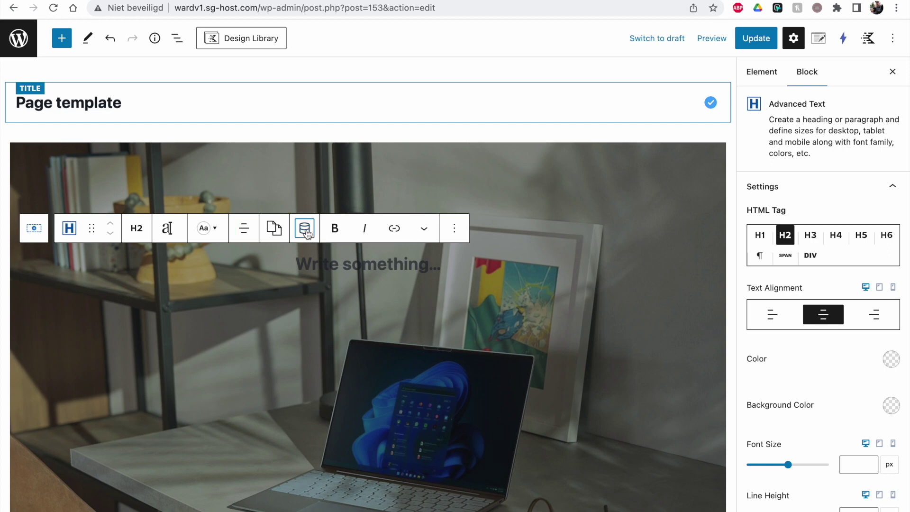
left_click(372, 283)
scroll(372, 361, "down", 3)
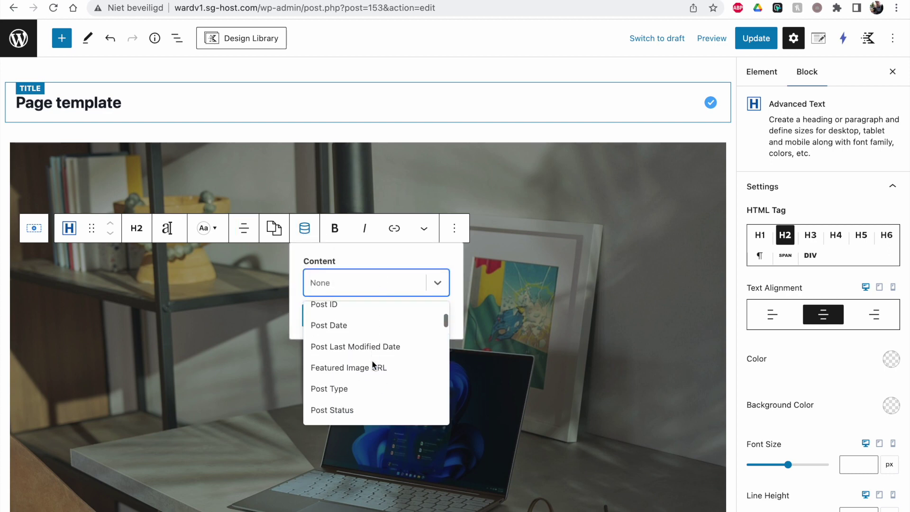
left_click(362, 395)
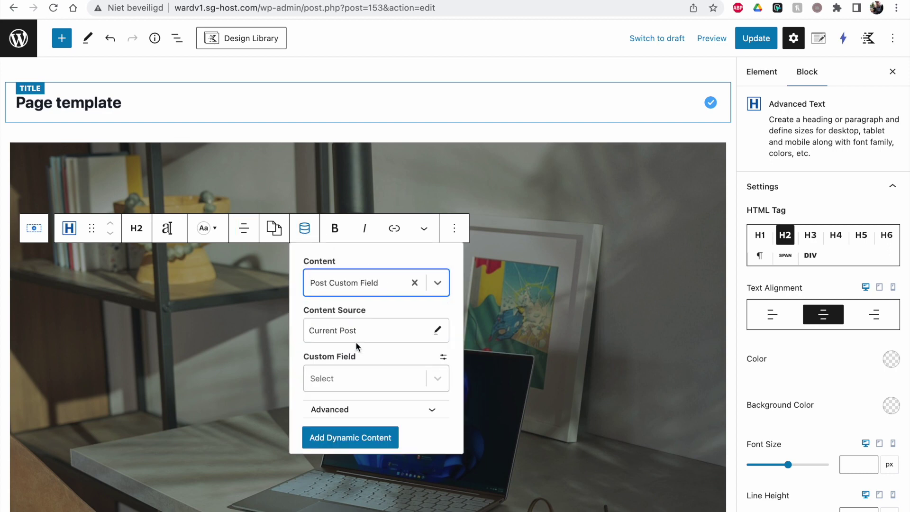
left_click(446, 356)
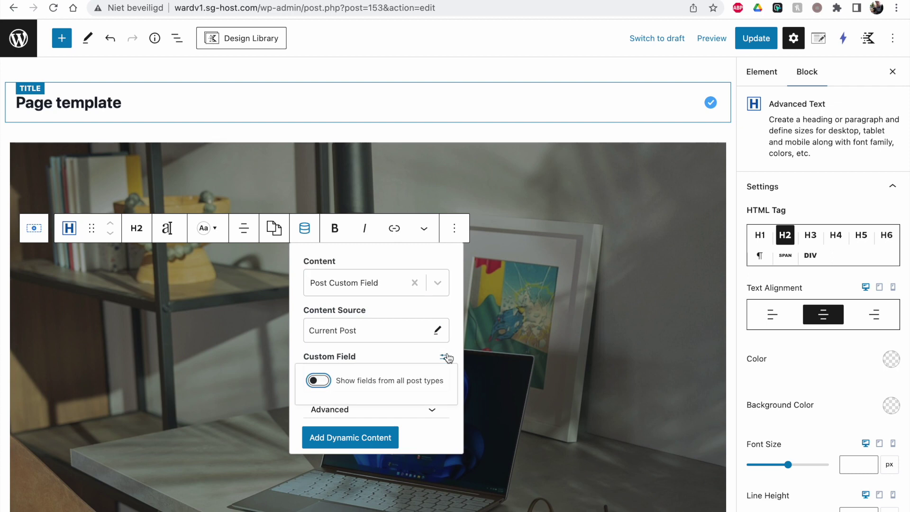
left_click(316, 383)
left_click(355, 378)
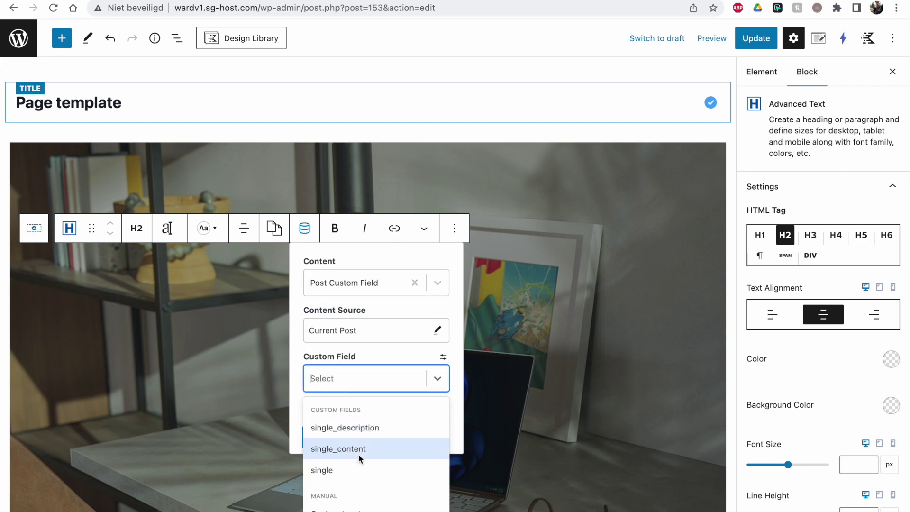
left_click(347, 502)
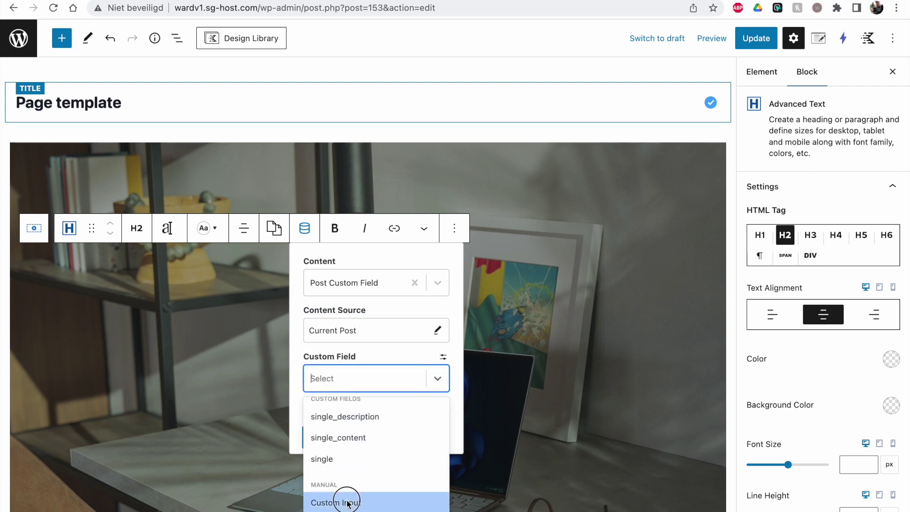
scroll(372, 450, "down", 2)
left_click(349, 397)
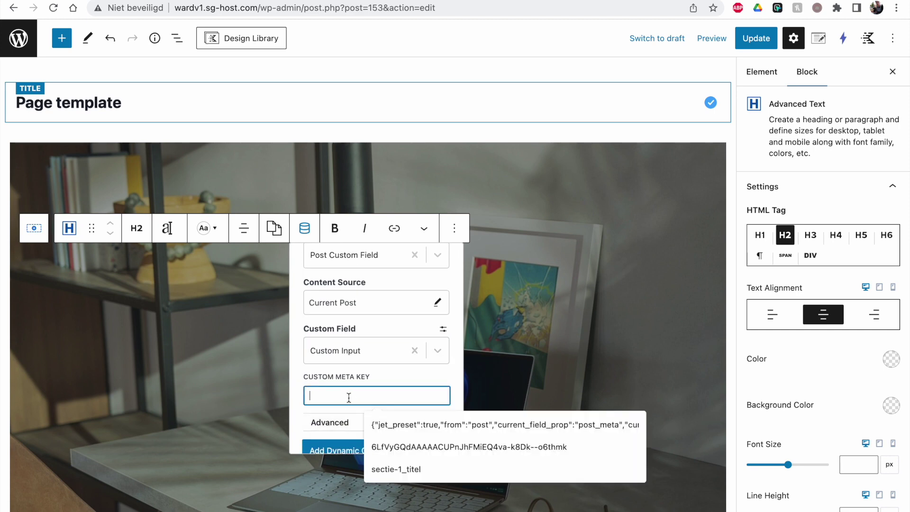
type("title")
scroll(337, 355, "down", 1)
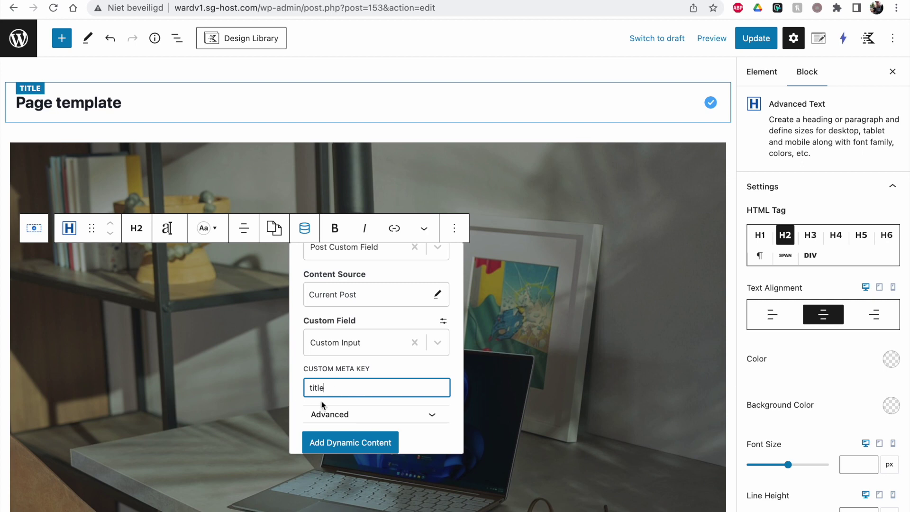
left_click(363, 446)
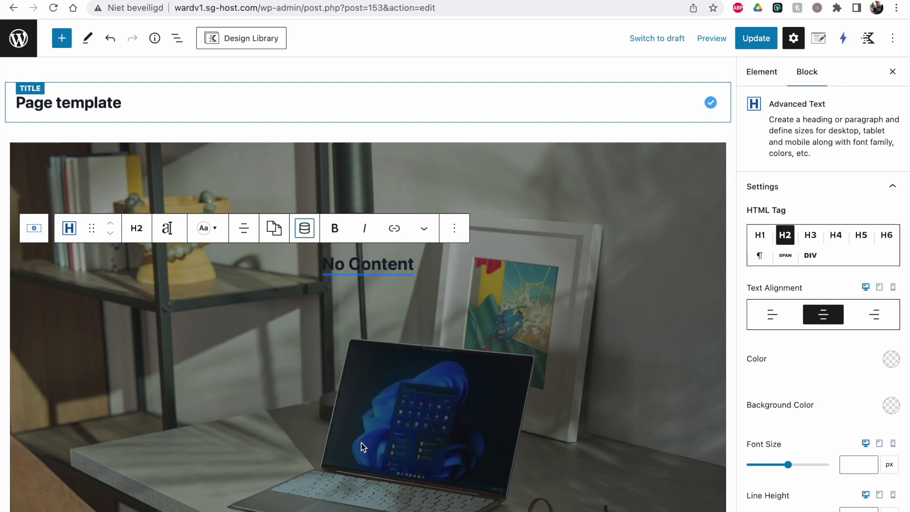
Step: Make the heading text white and update the element
left_click(891, 359)
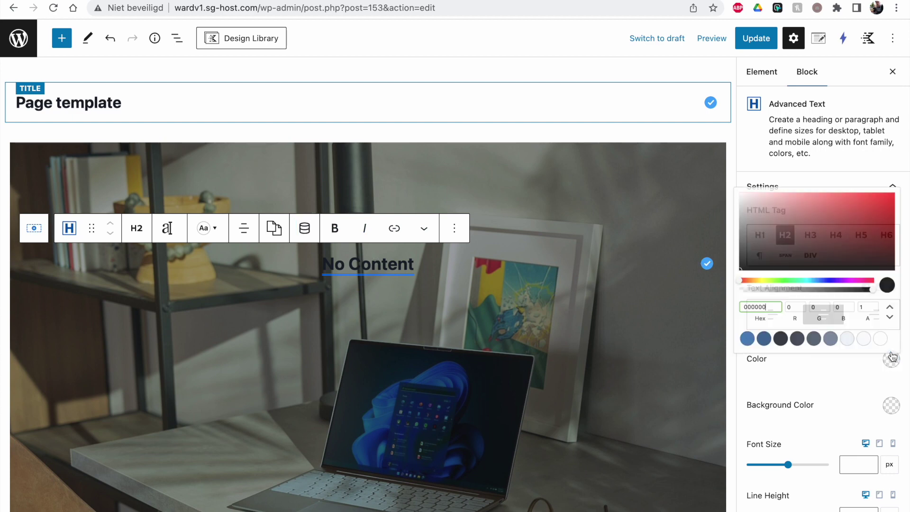
left_click(876, 334)
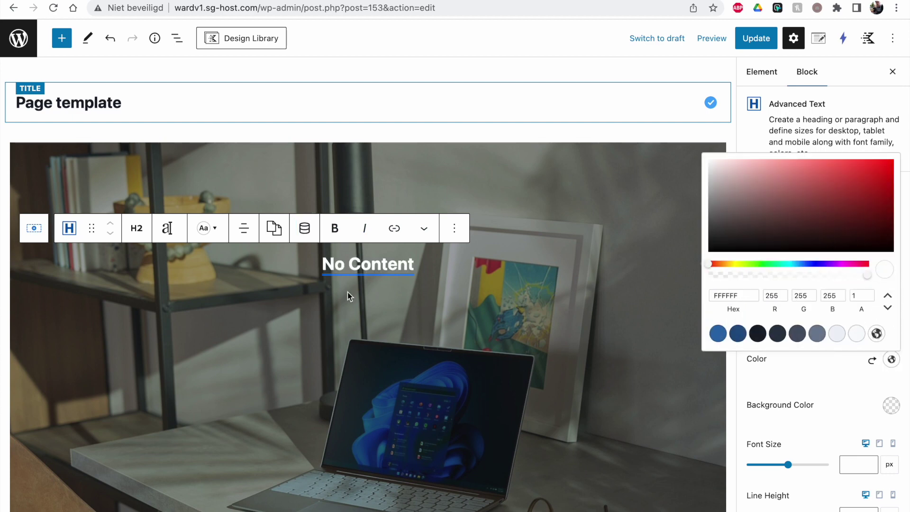
left_click(757, 39)
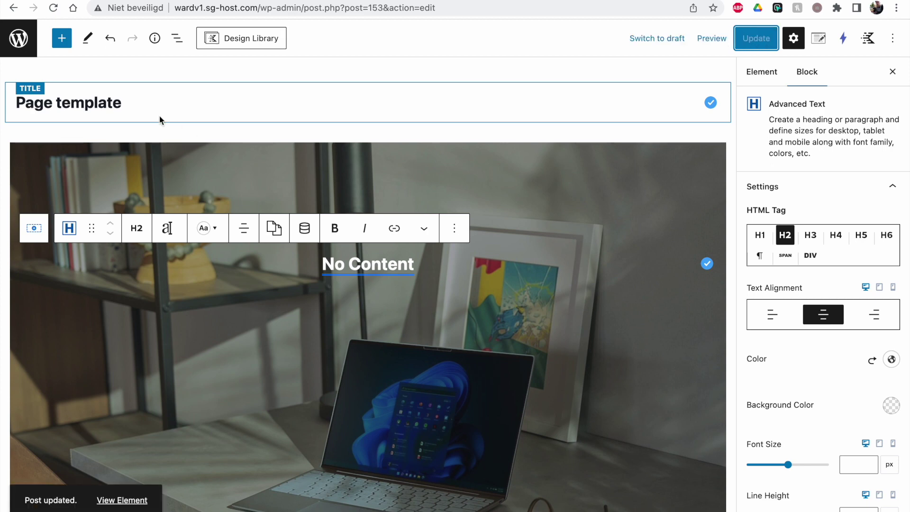
right_click(38, 44)
left_click(40, 46)
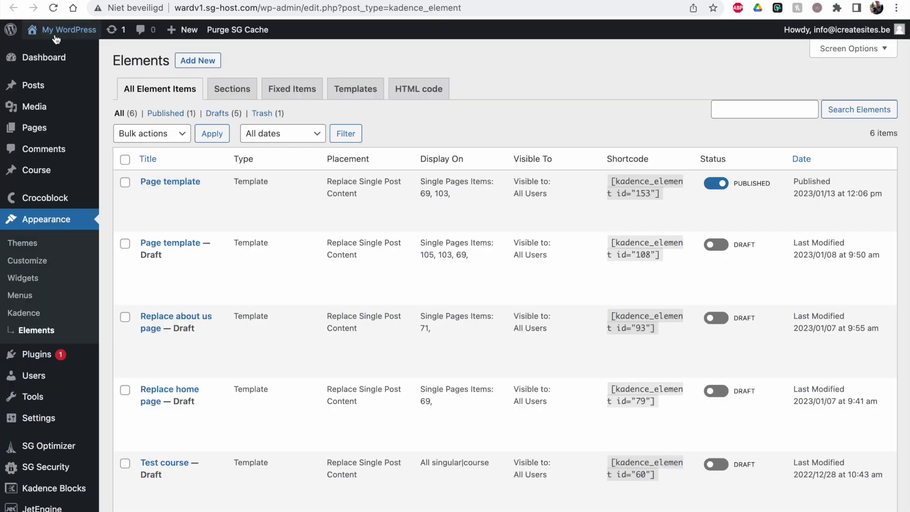
left_click(50, 49)
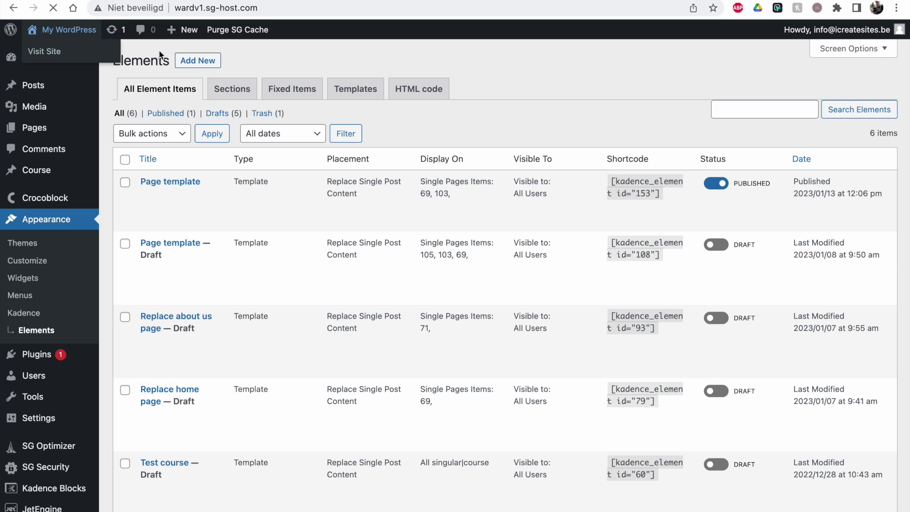
left_click(738, 67)
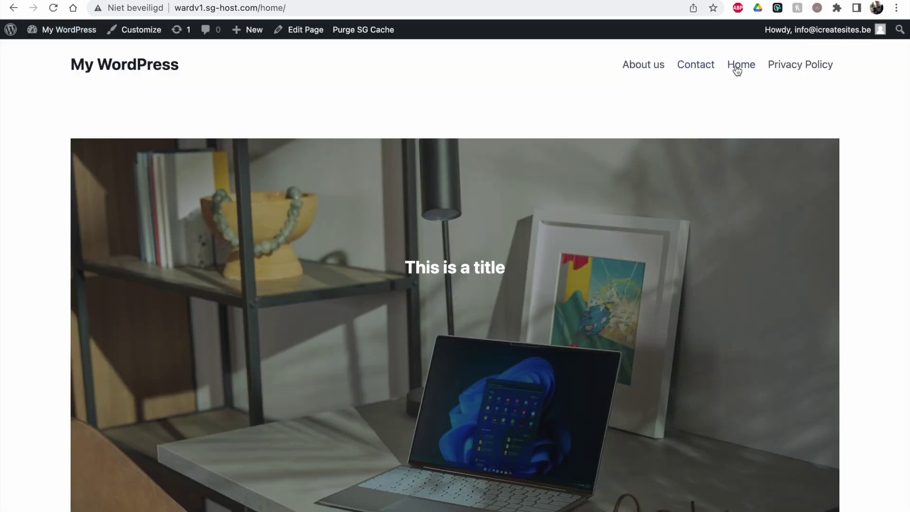
scroll(454, 321, "down", 1)
left_click_drag(397, 244, 506, 243)
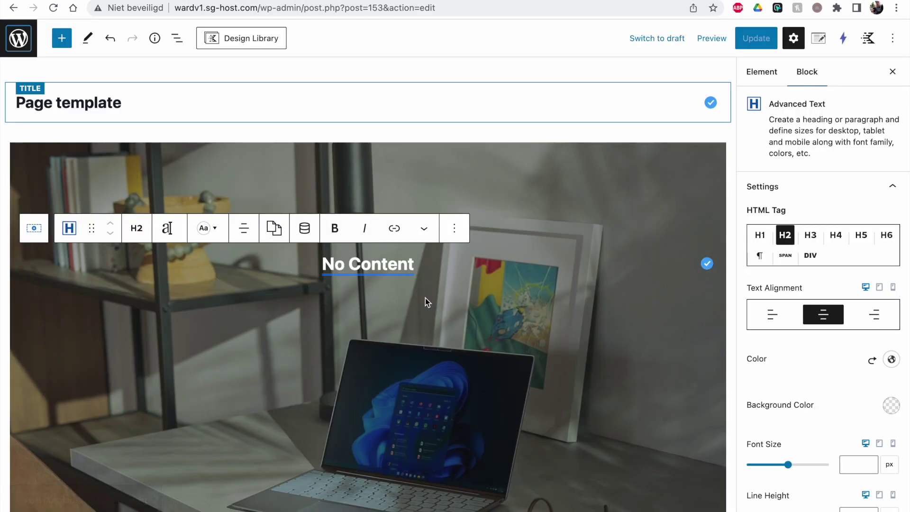
left_click(305, 228)
key("Escape")
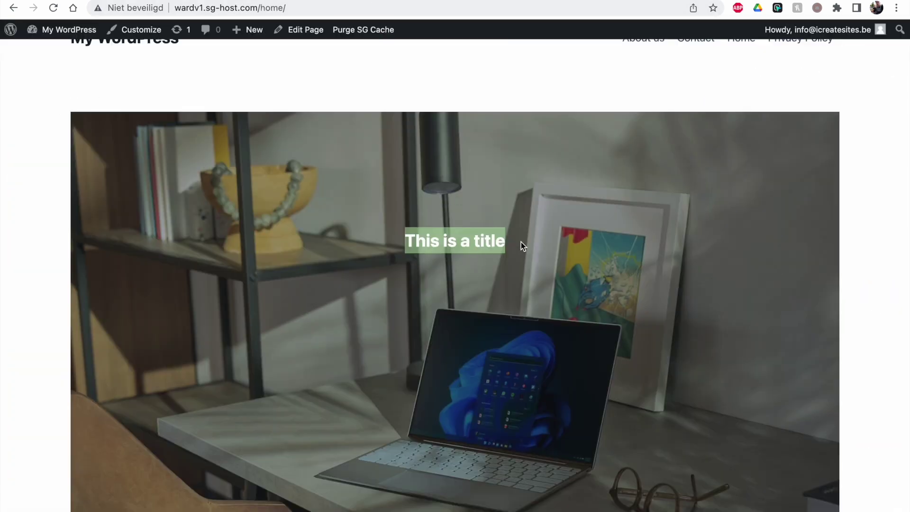
left_click(521, 242)
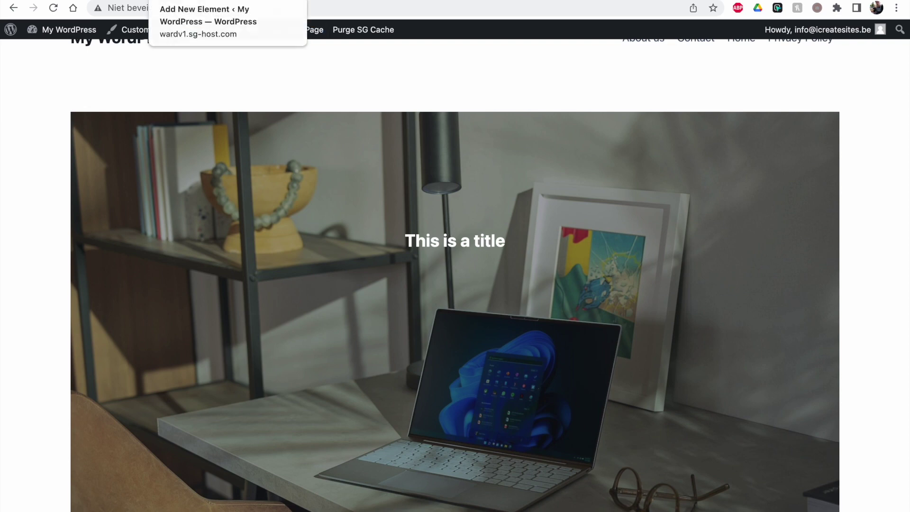
left_click(228, 2)
Step: Set the background-image Row Layout block to Full width alignment and update the template
left_click(388, 152)
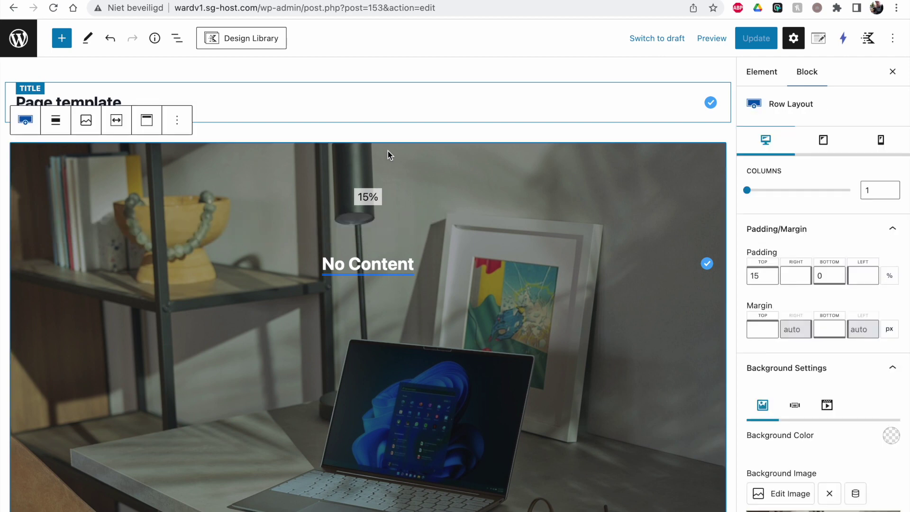
scroll(852, 360, "down", 3)
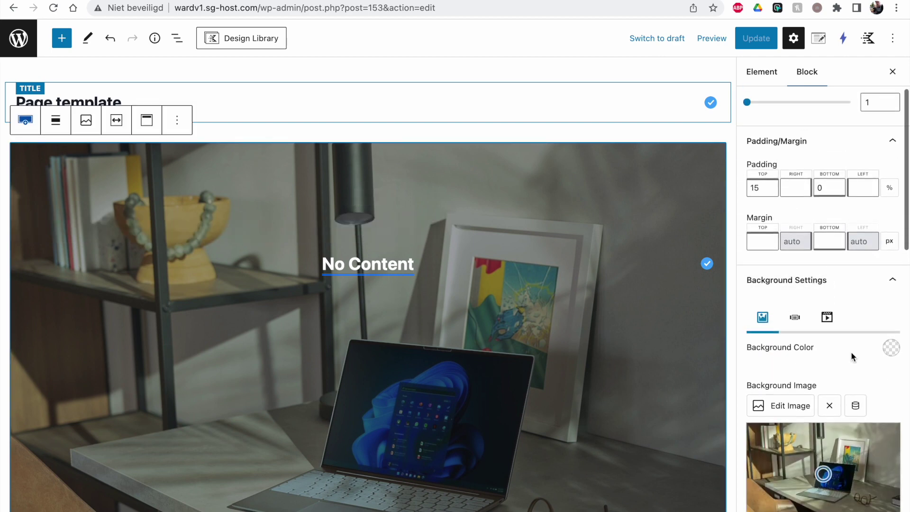
left_click(848, 279)
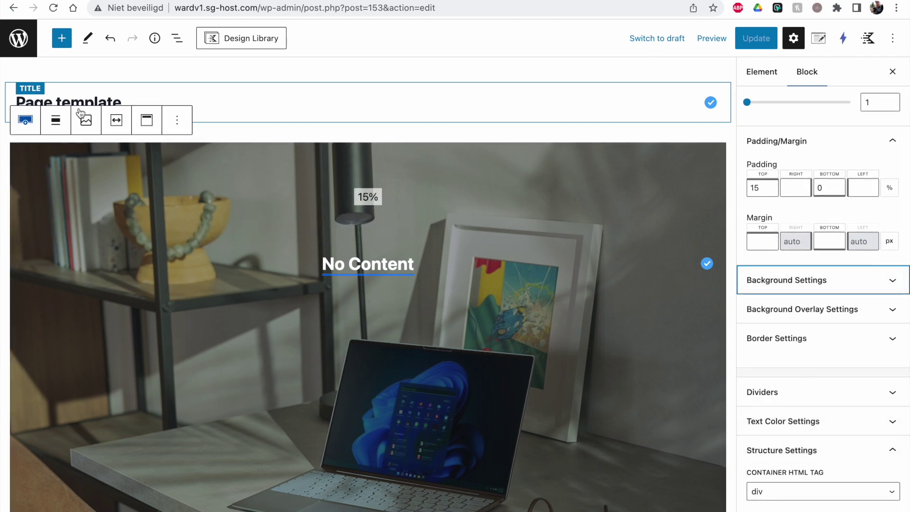
left_click(55, 124)
left_click(81, 225)
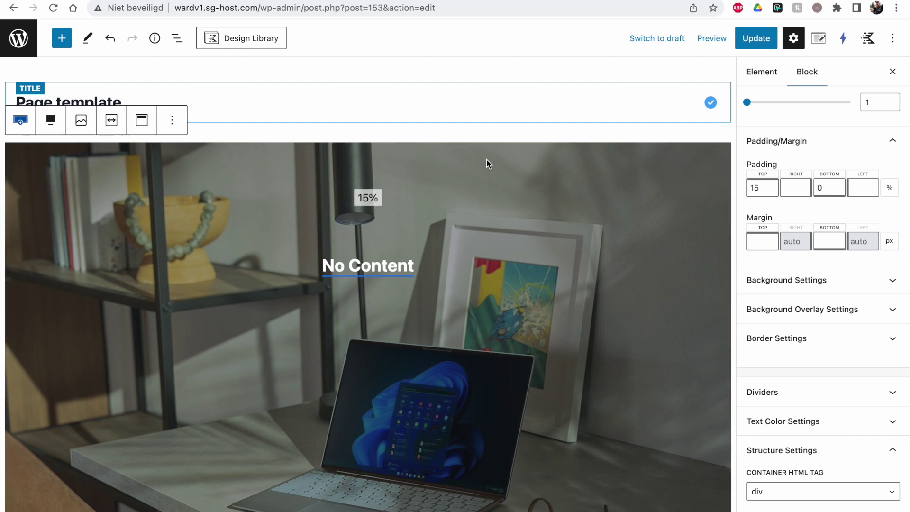
left_click(751, 41)
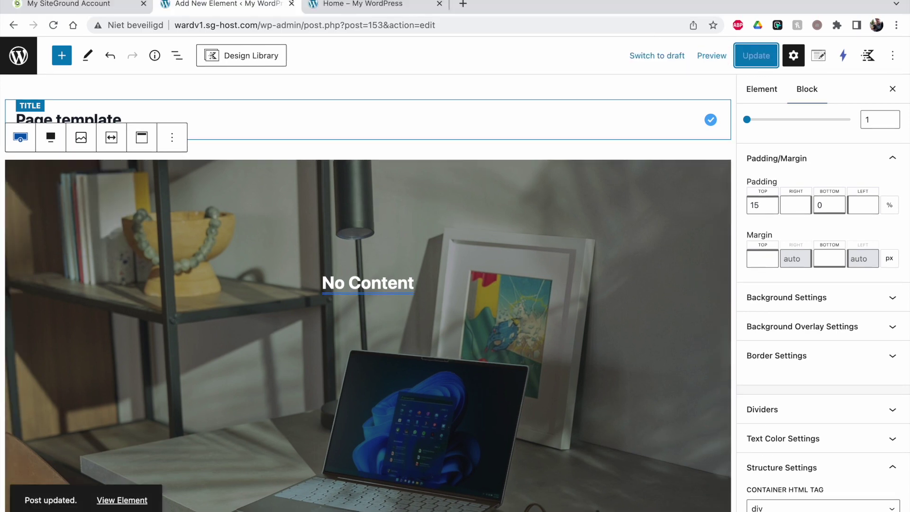
Step: Reload the Home page to confirm the full-width hero, then return to the template editor
left_click(361, 4)
left_click(51, 26)
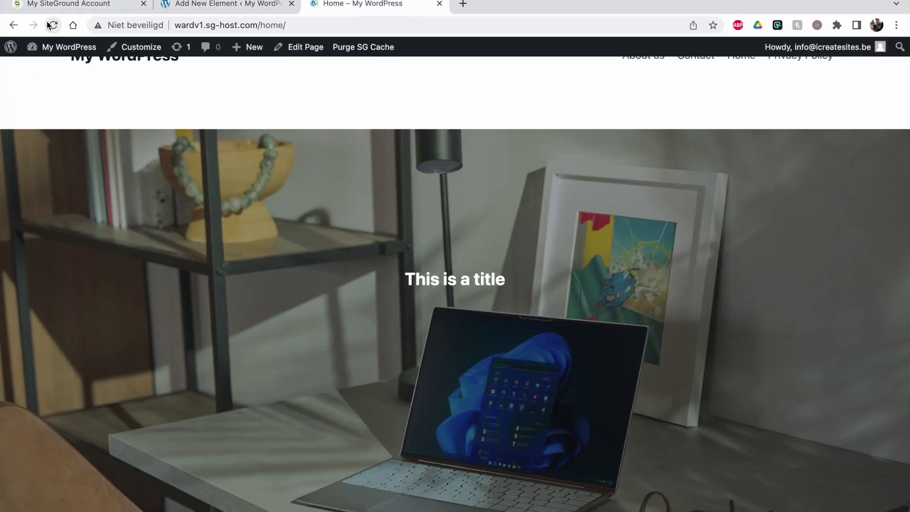
scroll(320, 223, "down", 3)
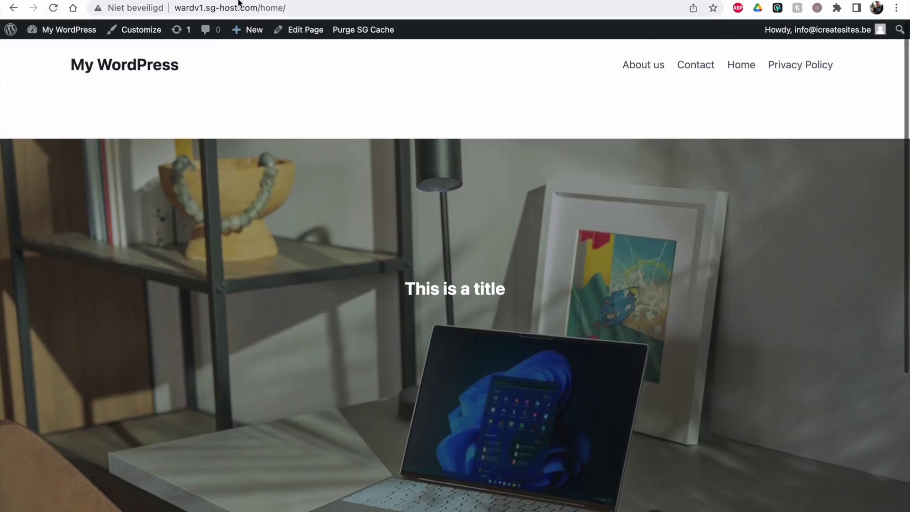
left_click(238, 1)
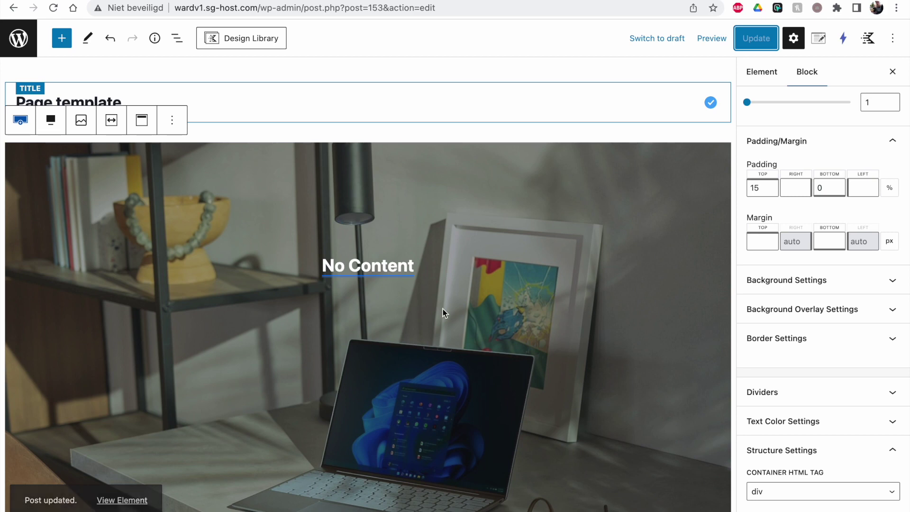
left_click(434, 265)
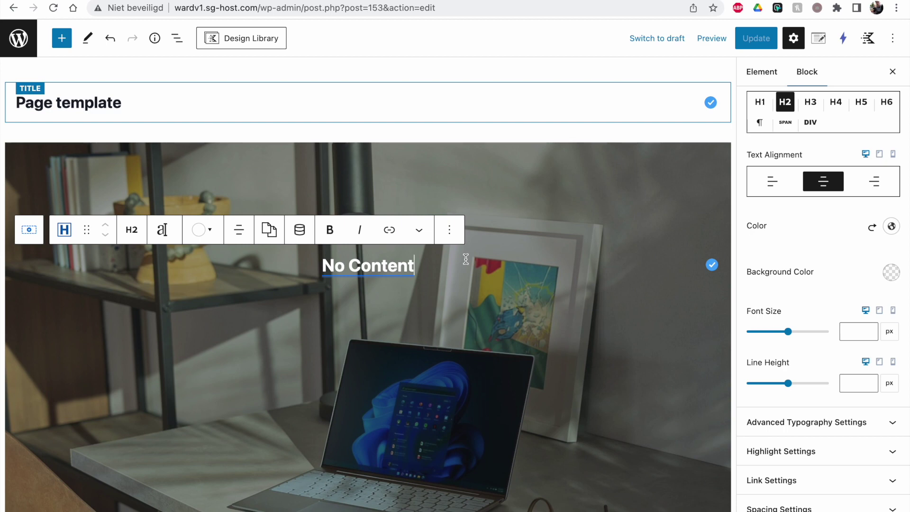
Step: Insert an Advanced Text block under the heading as a centred Paragraph
key("Return")
type("/adv")
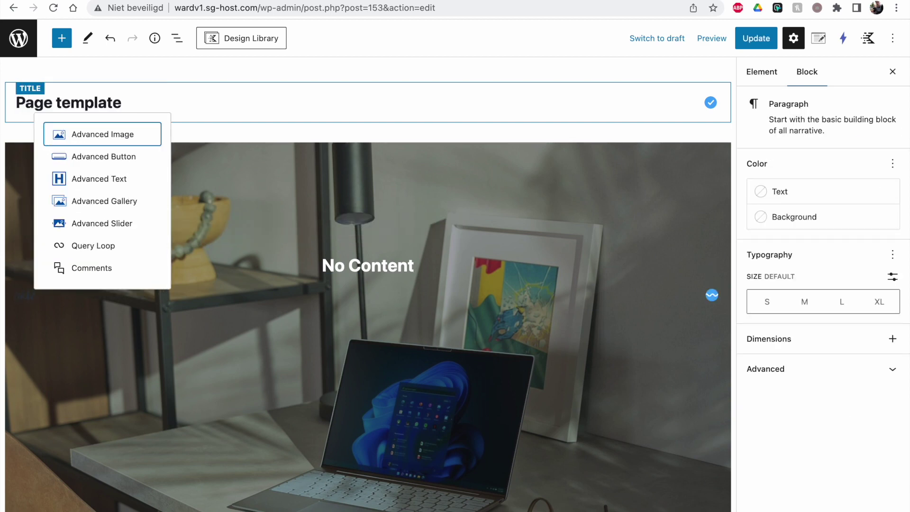
left_click(133, 179)
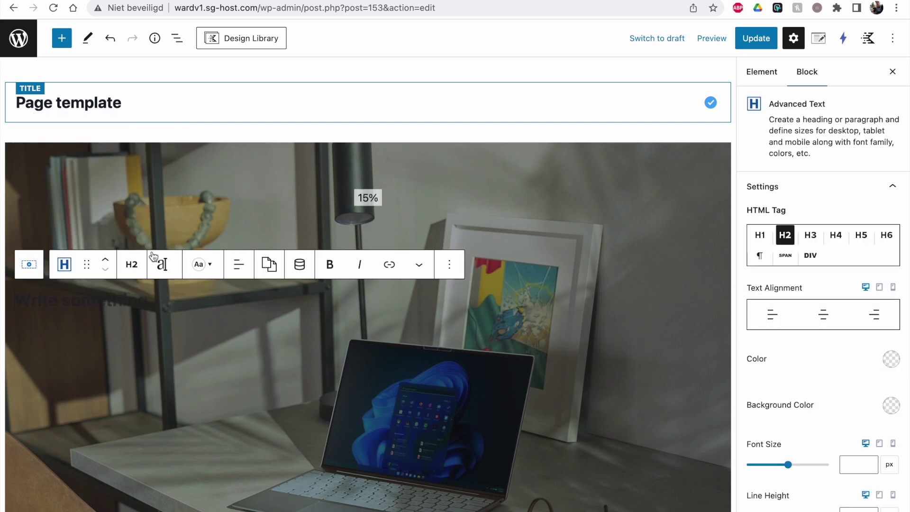
left_click(131, 265)
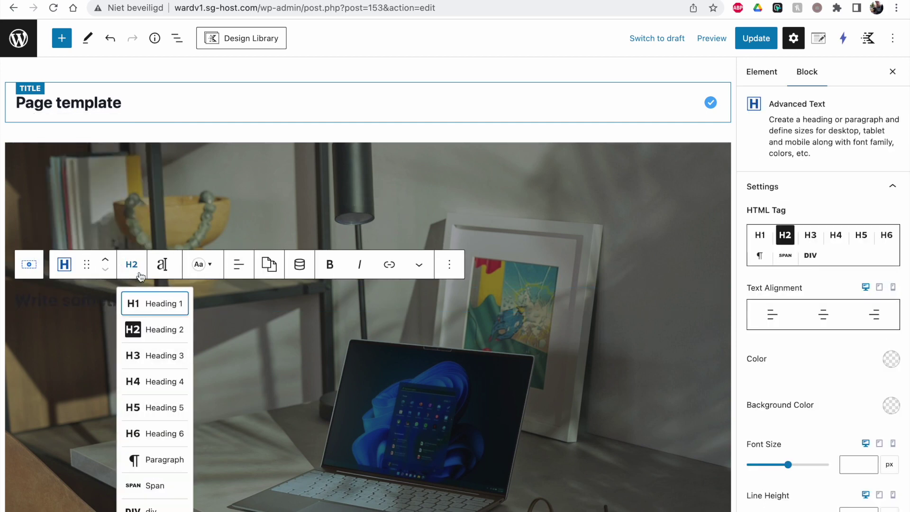
left_click(153, 462)
left_click(237, 271)
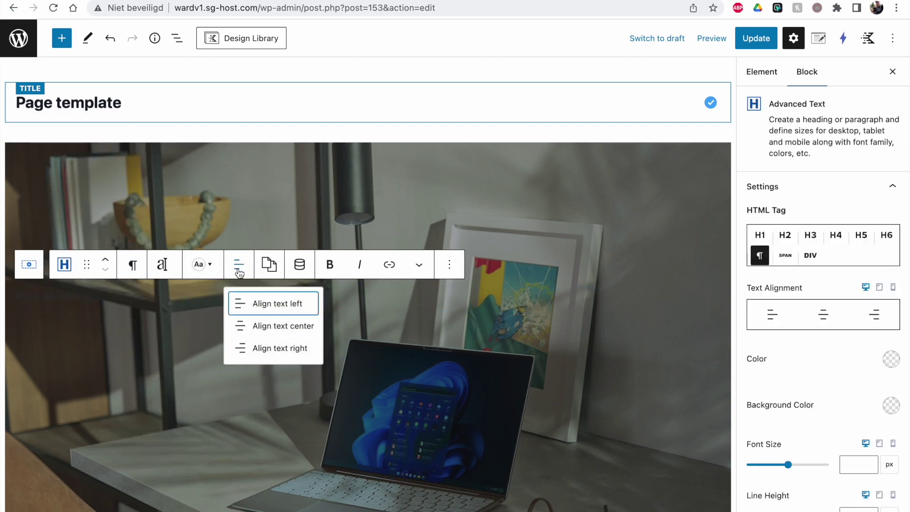
left_click(262, 325)
Step: Make the paragraph's dynamic content a Post Custom Field using Custom Input
left_click(300, 266)
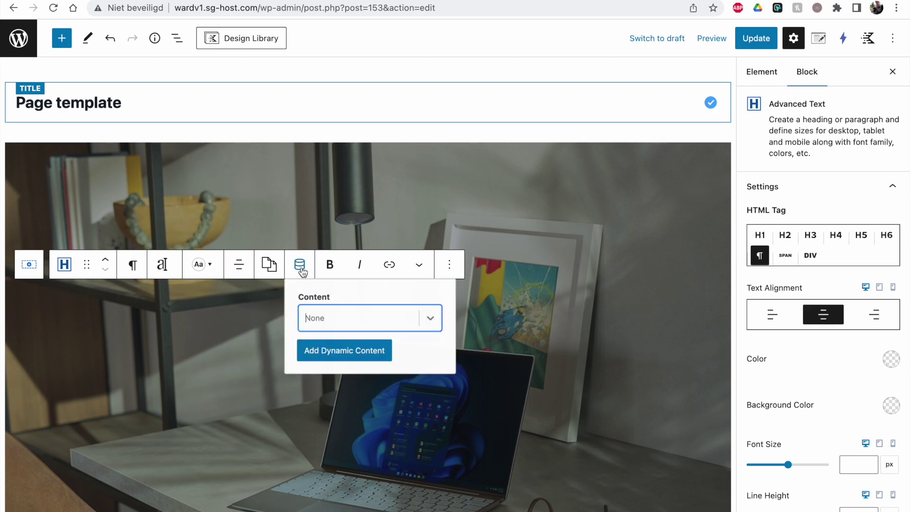
left_click(436, 317)
scroll(388, 392, "down", 3)
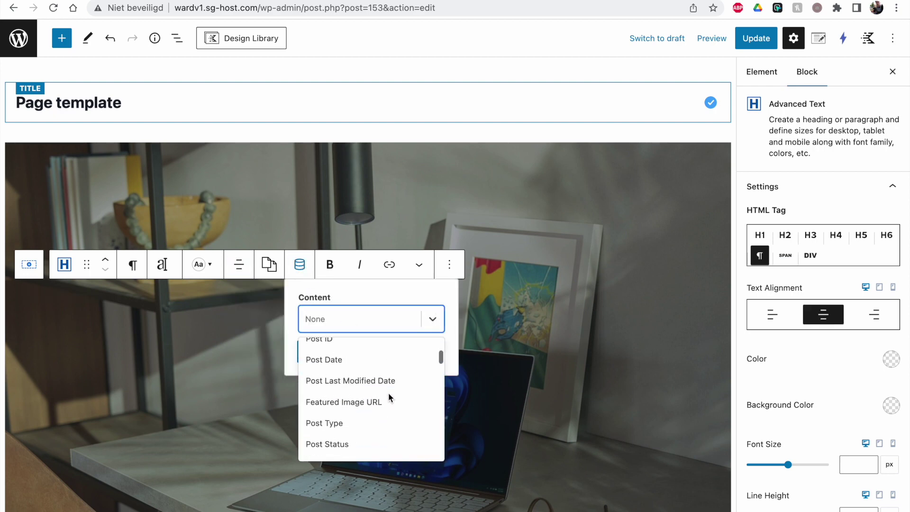
left_click(359, 442)
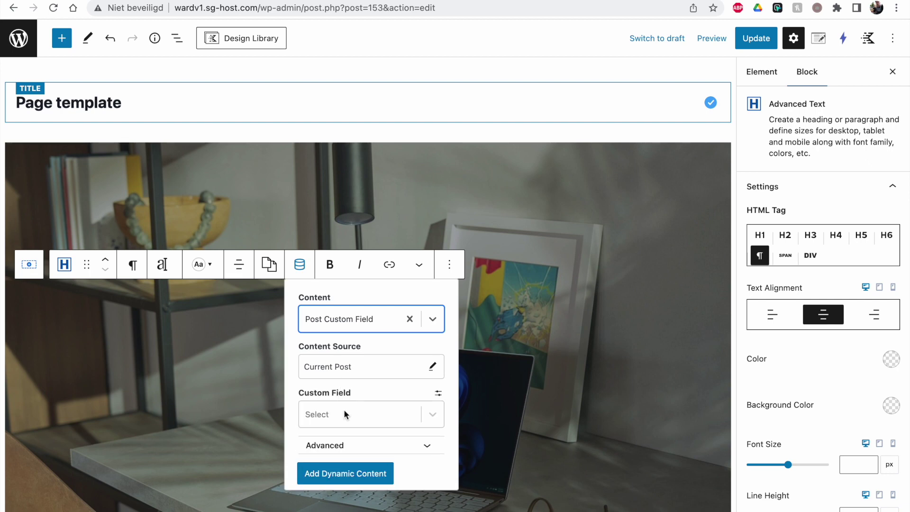
left_click(369, 410)
left_click(363, 463)
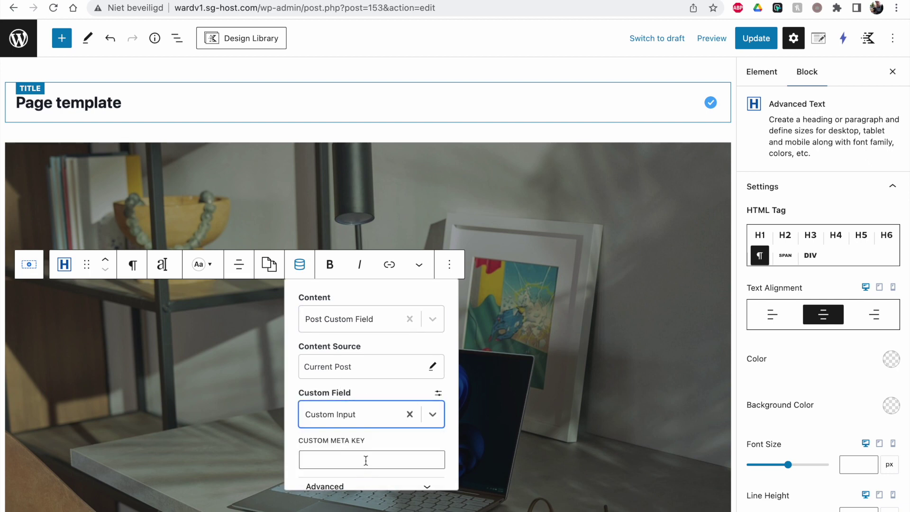
left_click(366, 459)
scroll(318, 275, "down", 2)
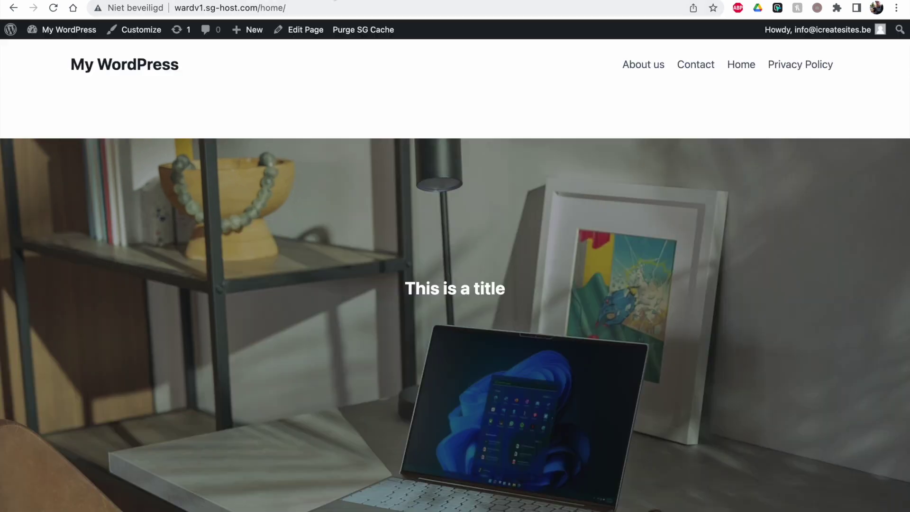
Step: Open the Home page editor and select the field name text-under-the-title
left_click(291, 30)
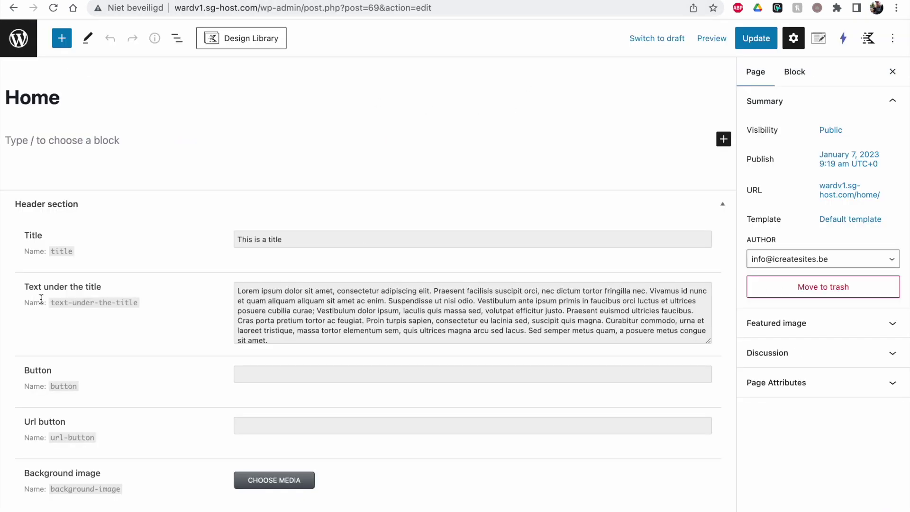
left_click_drag(50, 303, 136, 304)
key("ctrl+c")
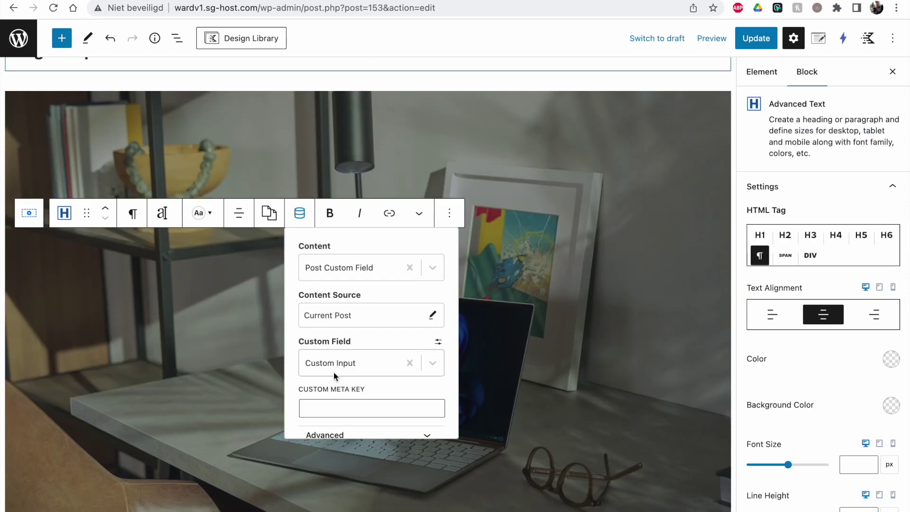
Step: Paste text-under-the-title as the custom meta key and apply it to the paragraph
left_click(349, 403)
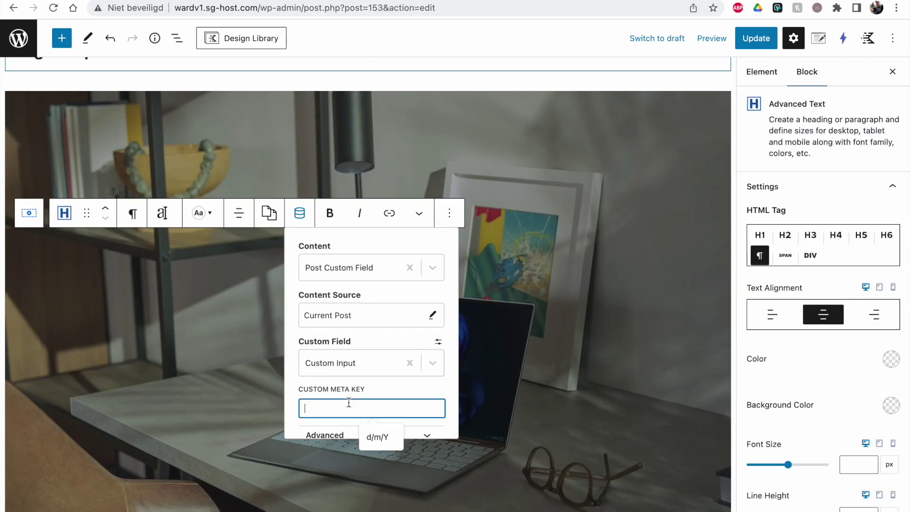
key("ctrl+v")
scroll(349, 402, "down", 2)
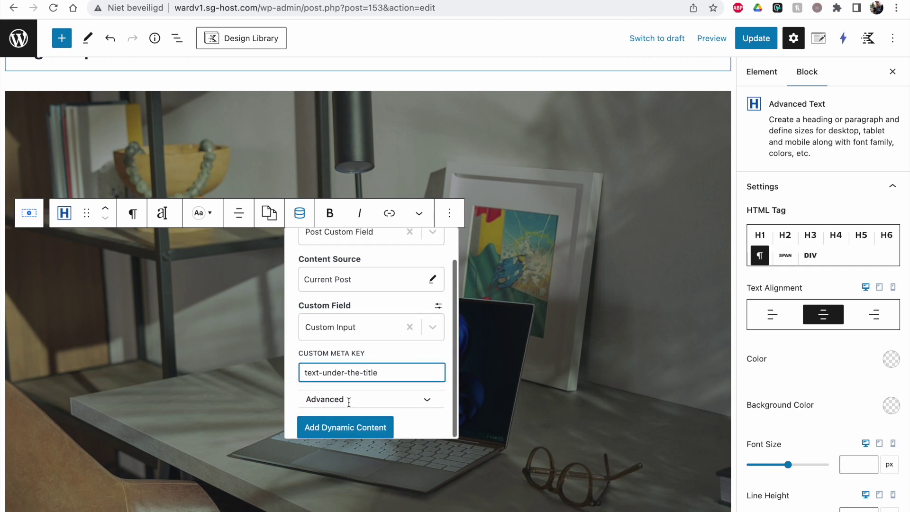
left_click(353, 427)
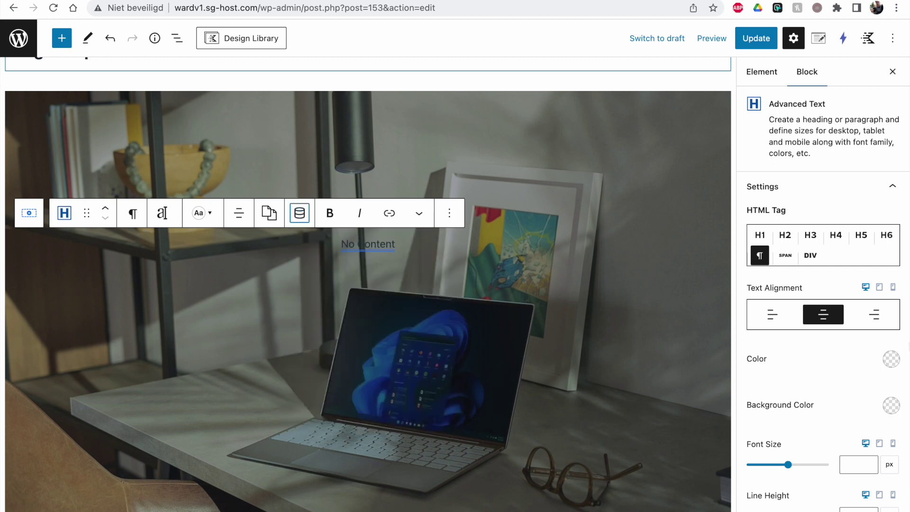
Step: Make the paragraph text white (FFFFFF) and update the template
left_click(891, 359)
left_click(858, 334)
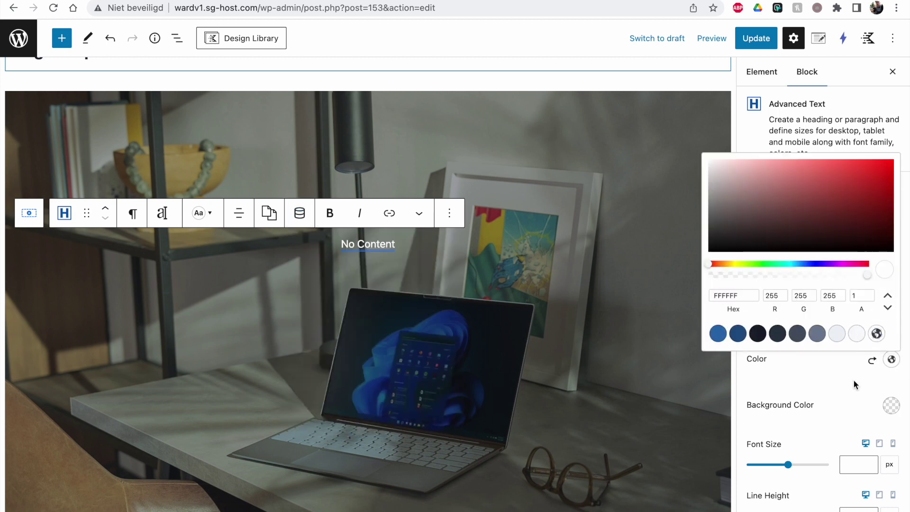
left_click(840, 388)
scroll(853, 389, "down", 2)
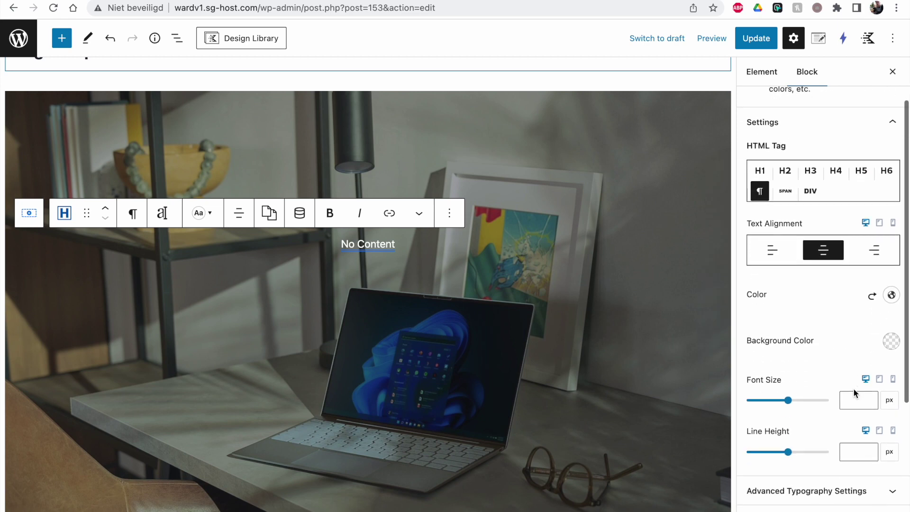
left_click(752, 43)
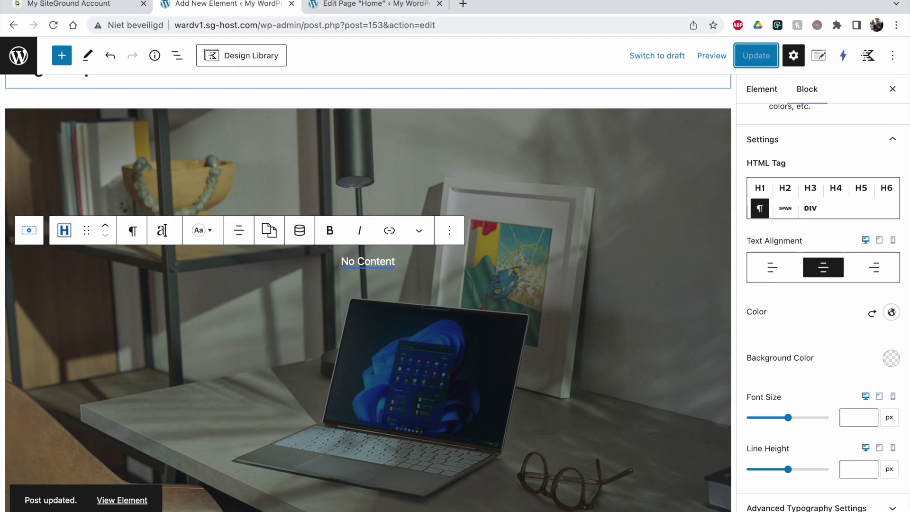
left_click(346, 8)
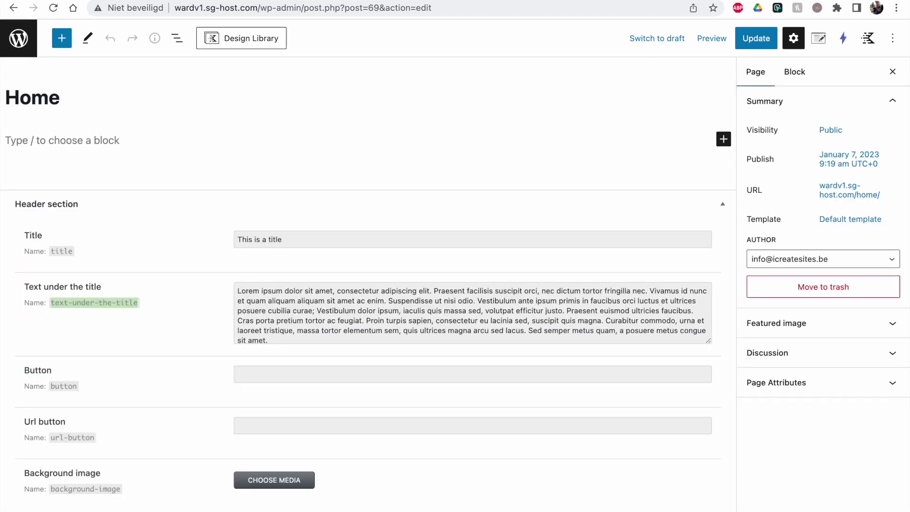
left_click(759, 38)
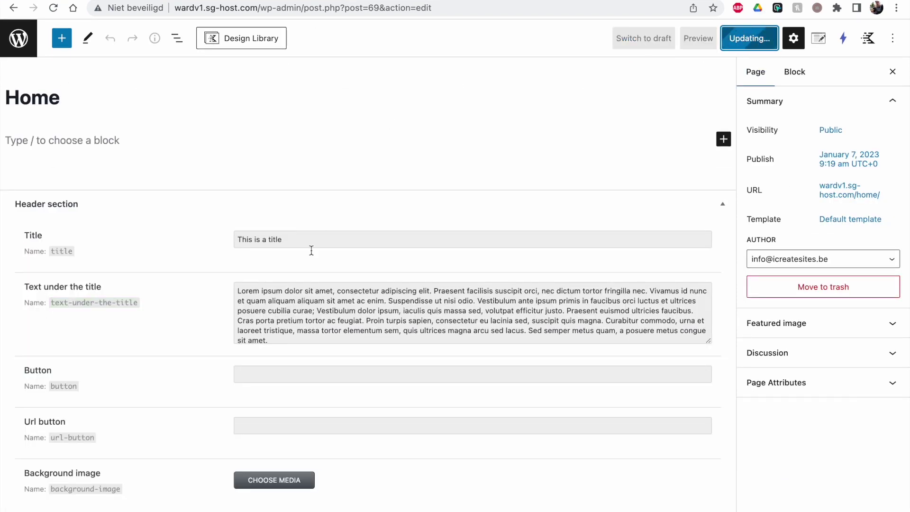
left_click(119, 502)
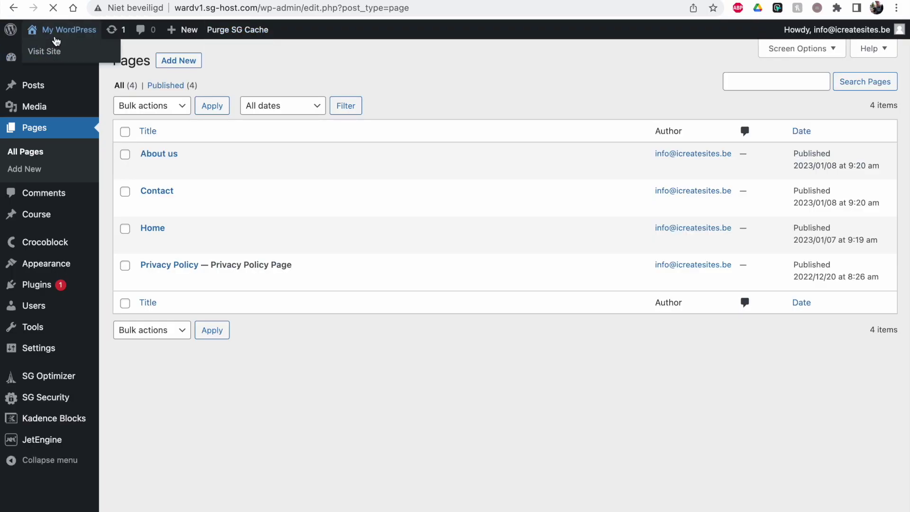
left_click(47, 51)
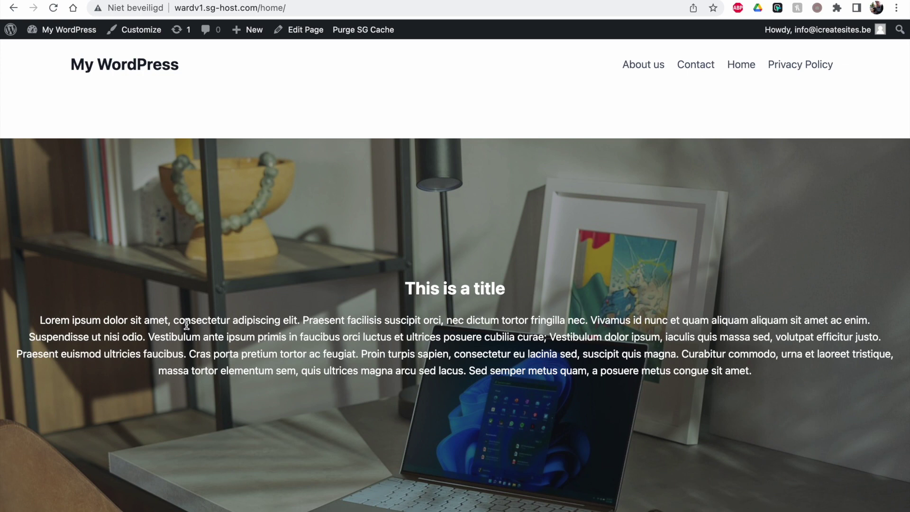
left_click(107, 319)
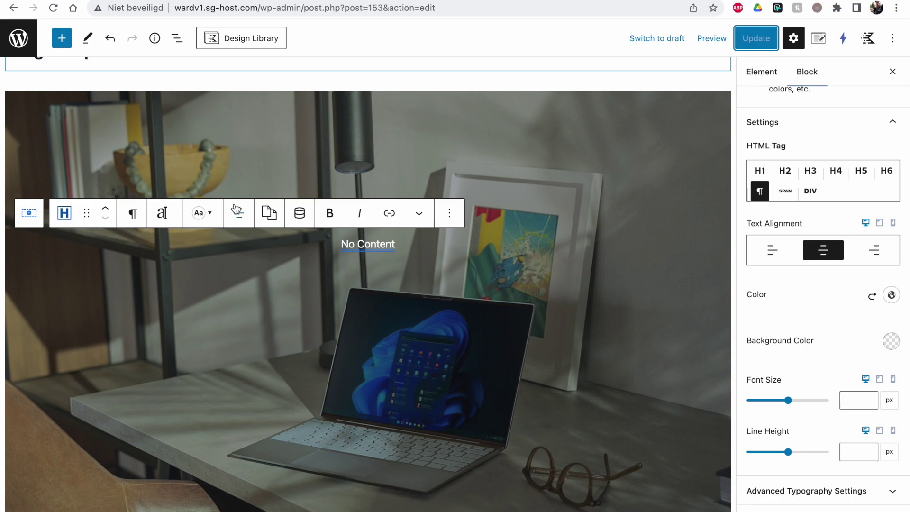
Step: Give the Row Layout a custom content max width of 750 and update the template
left_click(177, 38)
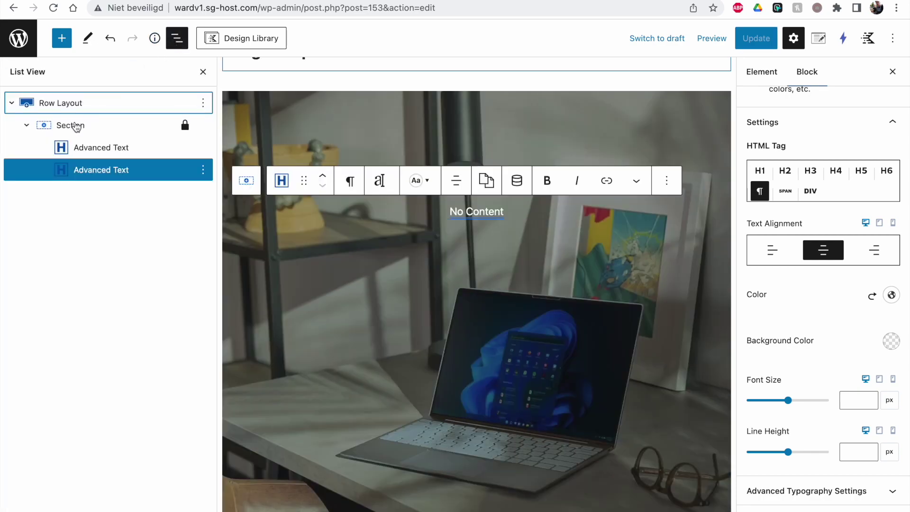
left_click(61, 103)
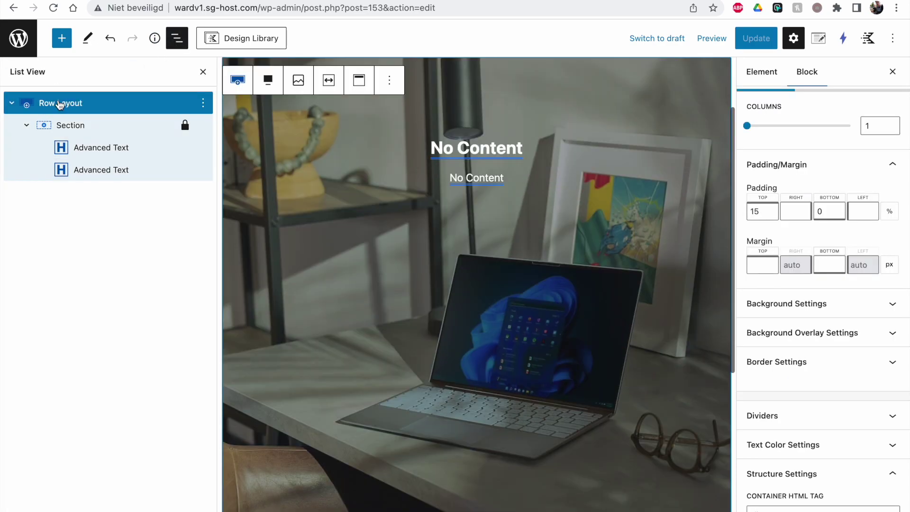
left_click(328, 80)
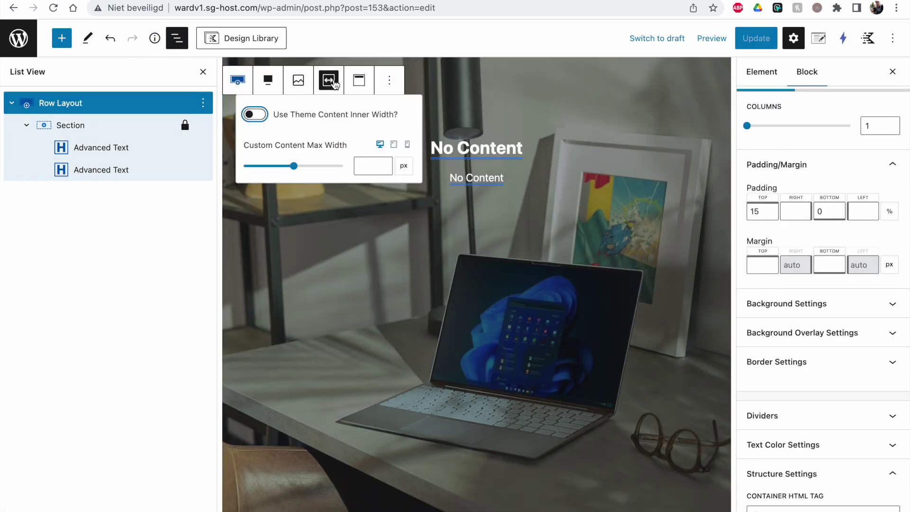
left_click(377, 166)
type("750")
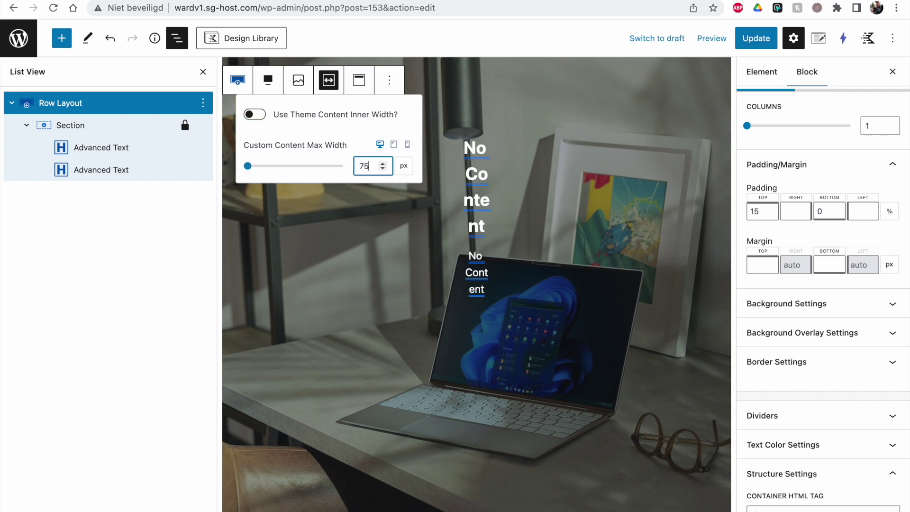
left_click(767, 42)
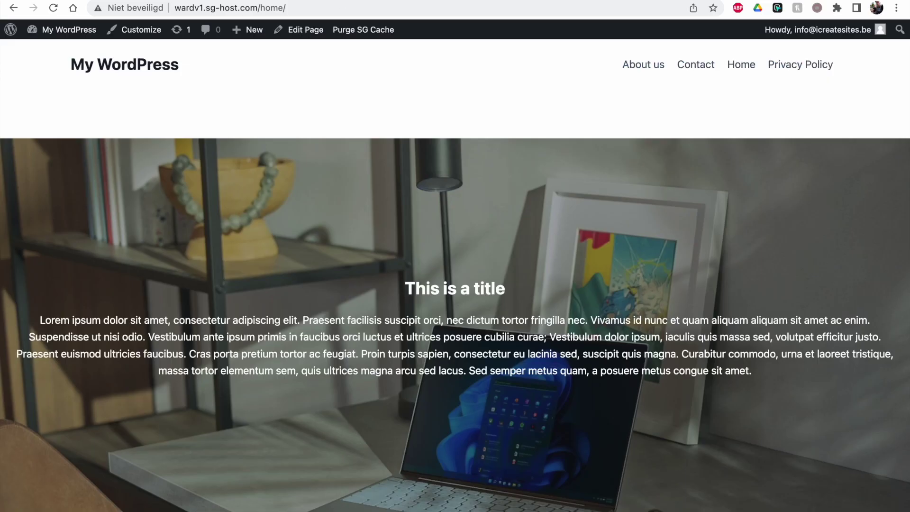
Step: Reload the live Home page and scroll through the hero to check the narrower column
left_click(53, 7)
scroll(470, 397, "down", 3)
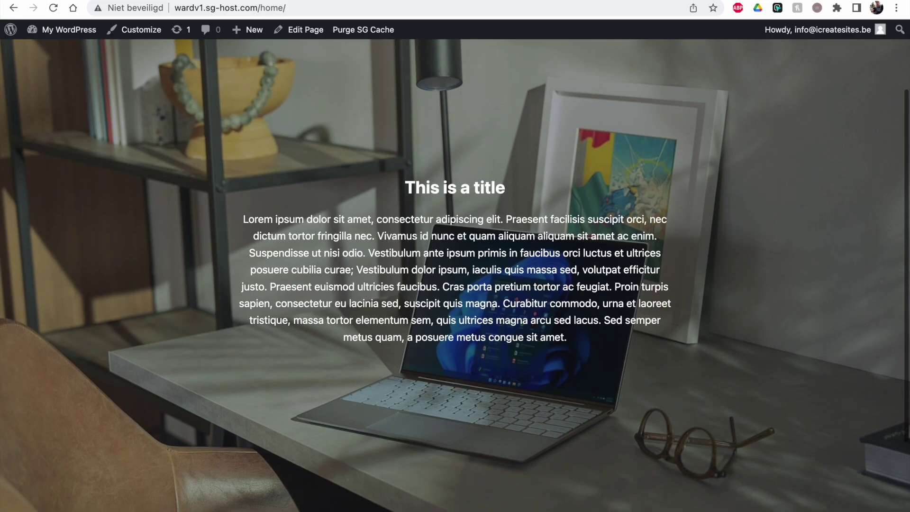
scroll(470, 397, "up", 3)
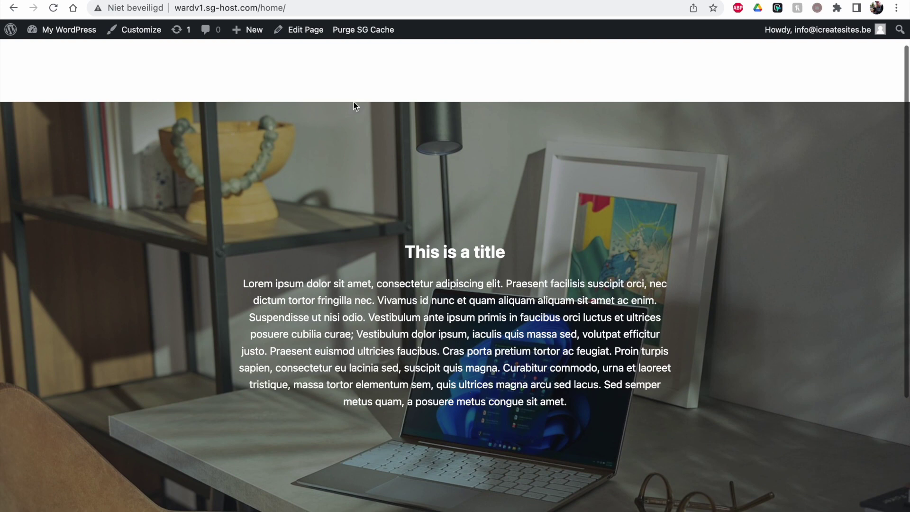
scroll(436, 232, "down", 2)
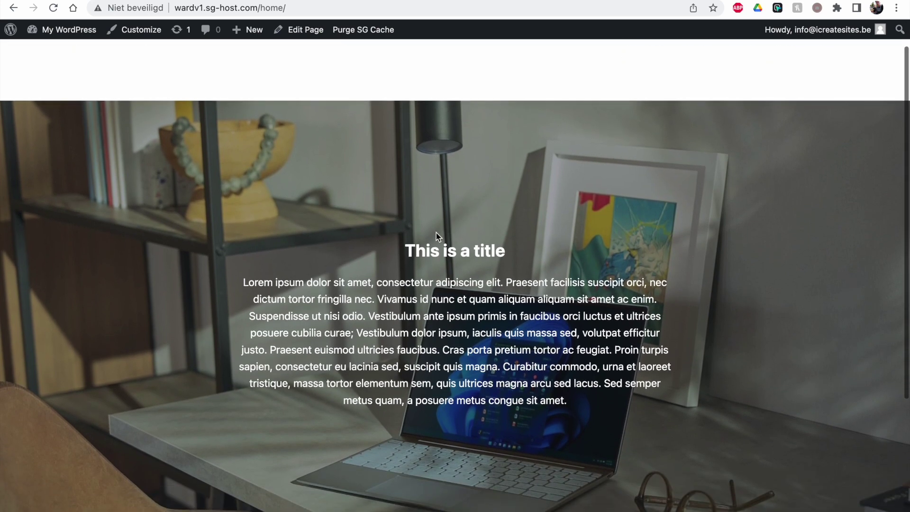
scroll(358, 153, "up", 2)
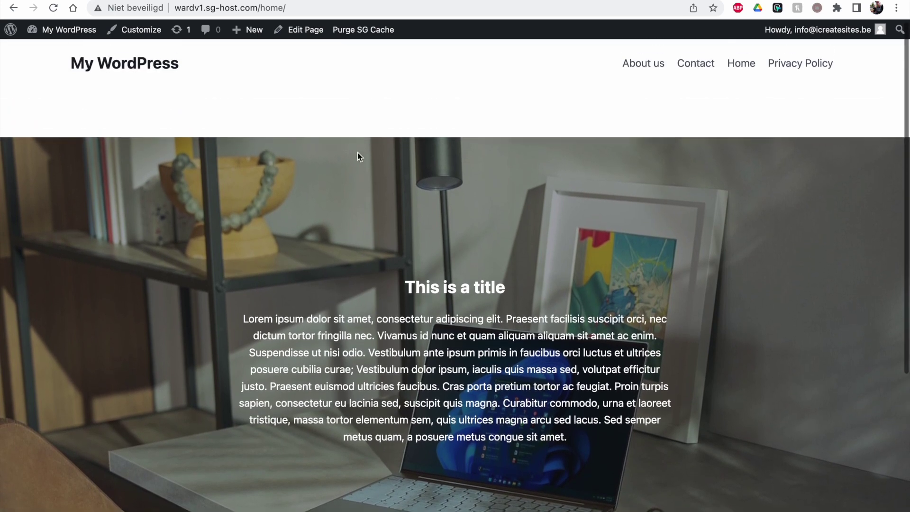
scroll(411, 290, "down", 1)
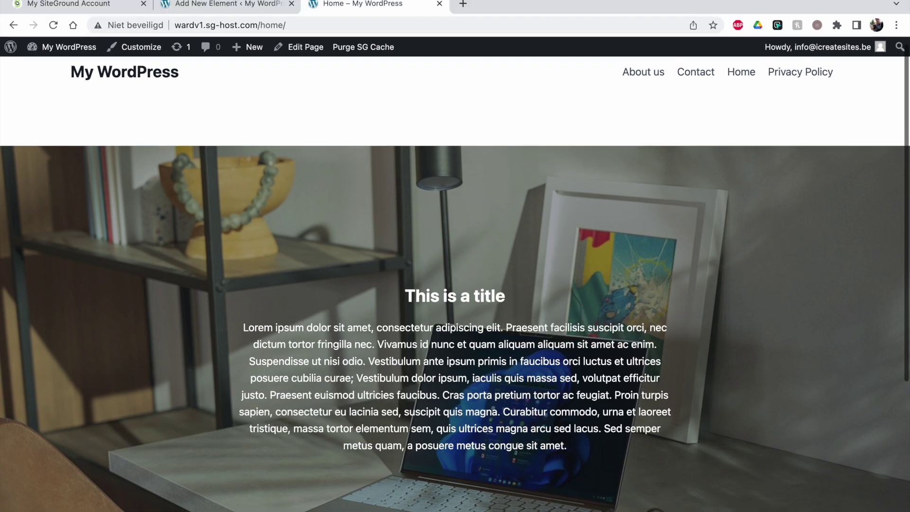
scroll(426, 357, "up", 1)
scroll(504, 269, "up", 1)
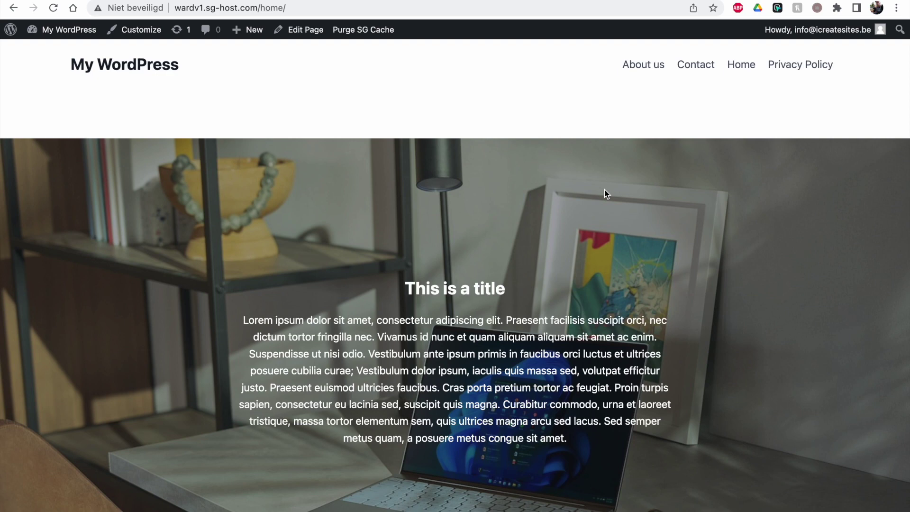
scroll(543, 216, "down", 1)
scroll(675, 111, "up", 1)
Step: Open About us and select its 'Something different' heading and 'This is the other text' subtitle
left_click(638, 70)
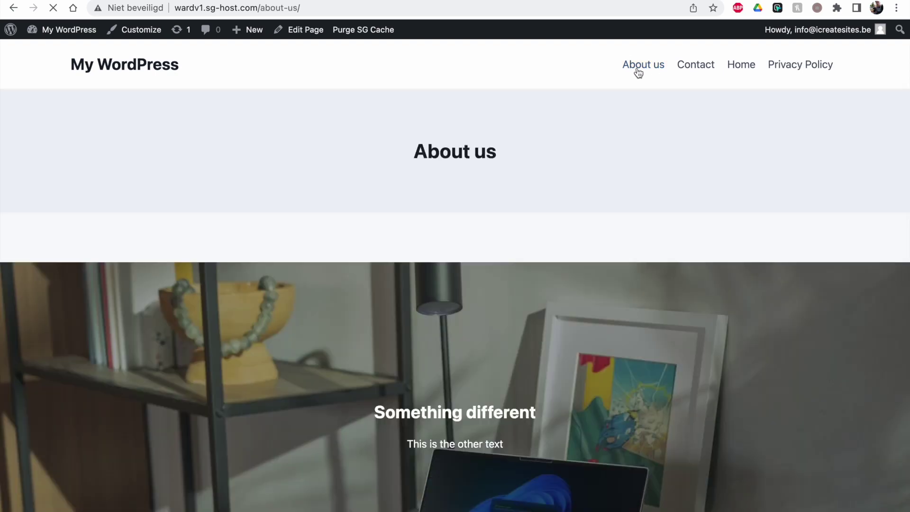
left_click_drag(399, 142, 502, 152)
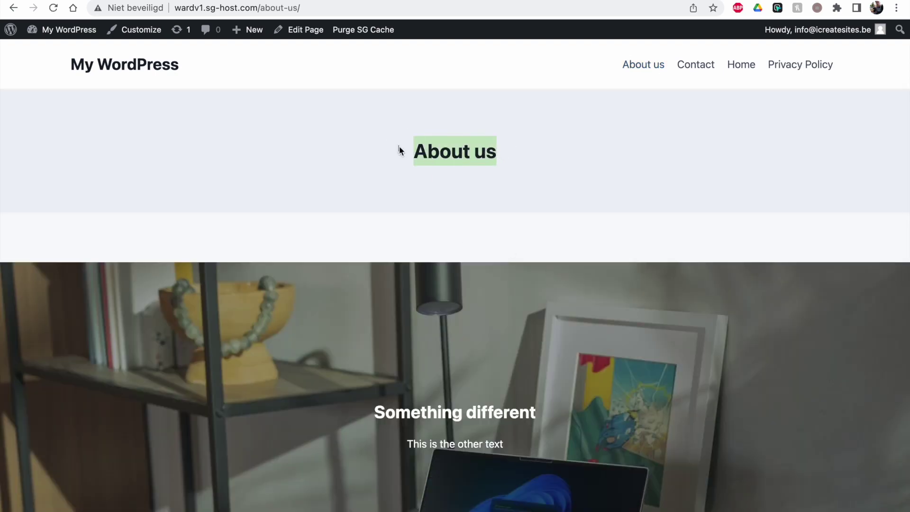
scroll(547, 161, "down", 5)
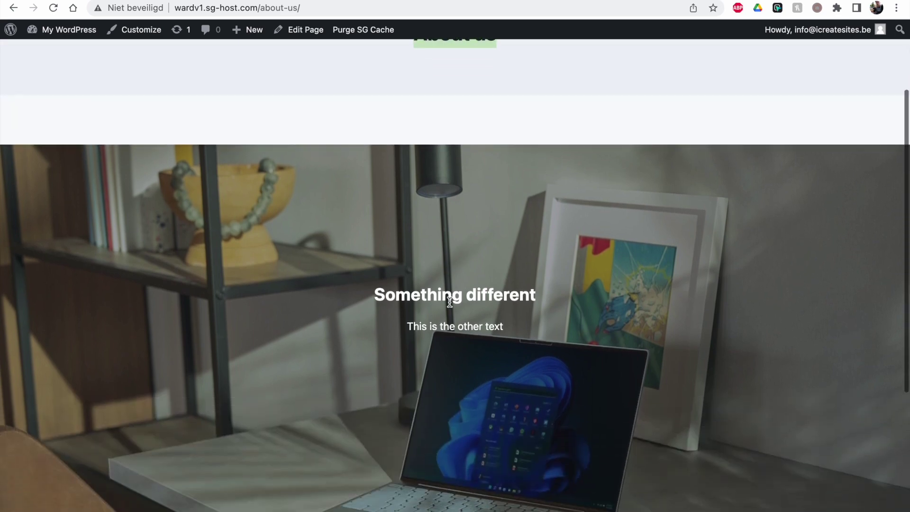
left_click_drag(374, 295, 539, 287)
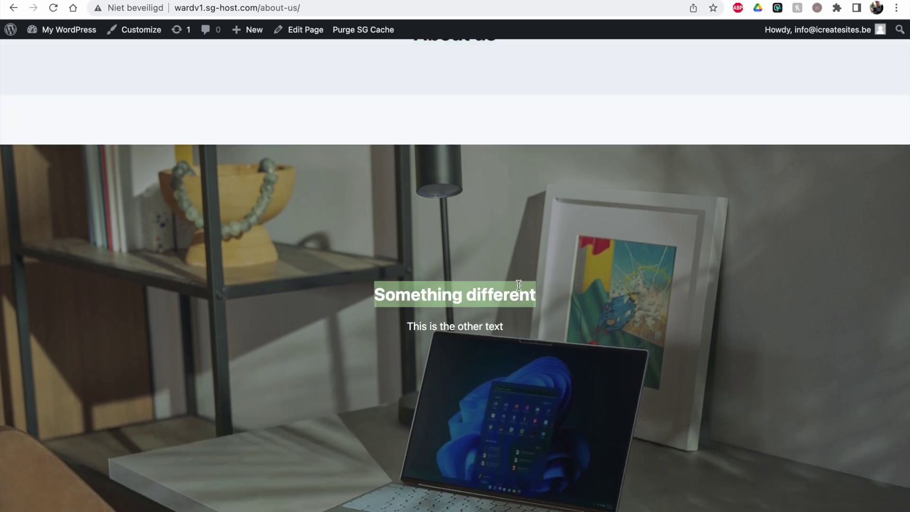
left_click_drag(413, 326, 506, 326)
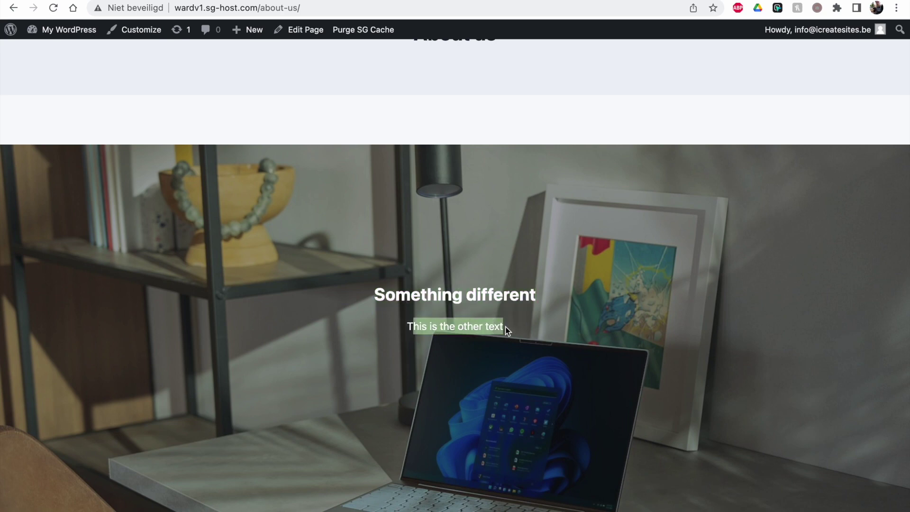
left_click(505, 326)
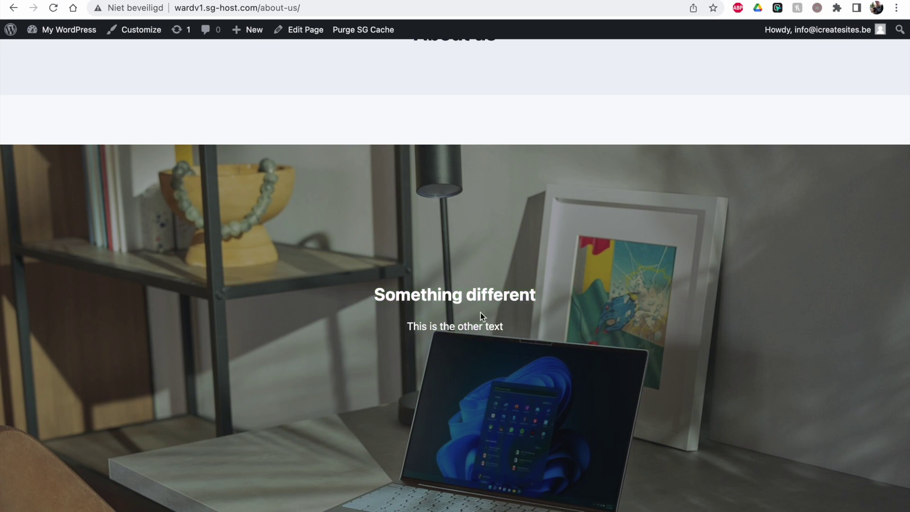
Step: Navigate back to the Home page and view its 'This is a title' hero
scroll(462, 317, "up", 3)
left_click(742, 64)
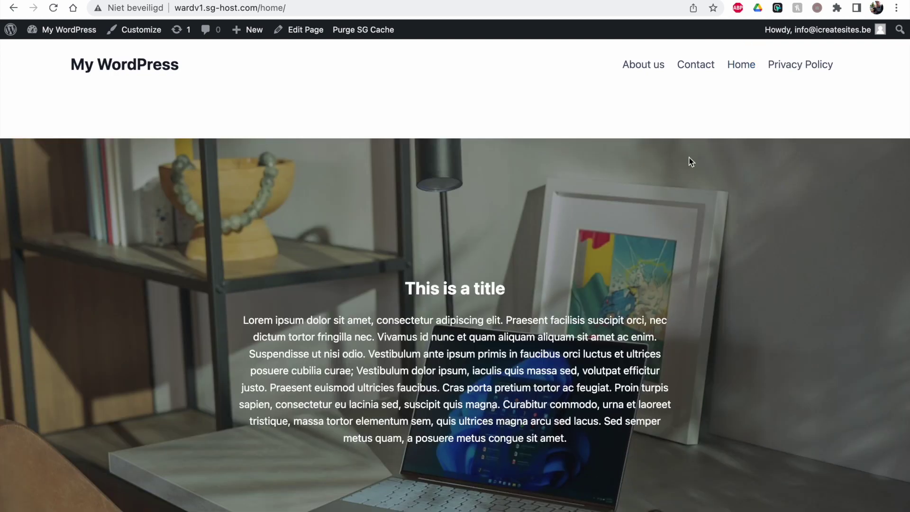
scroll(508, 337, "down", 1)
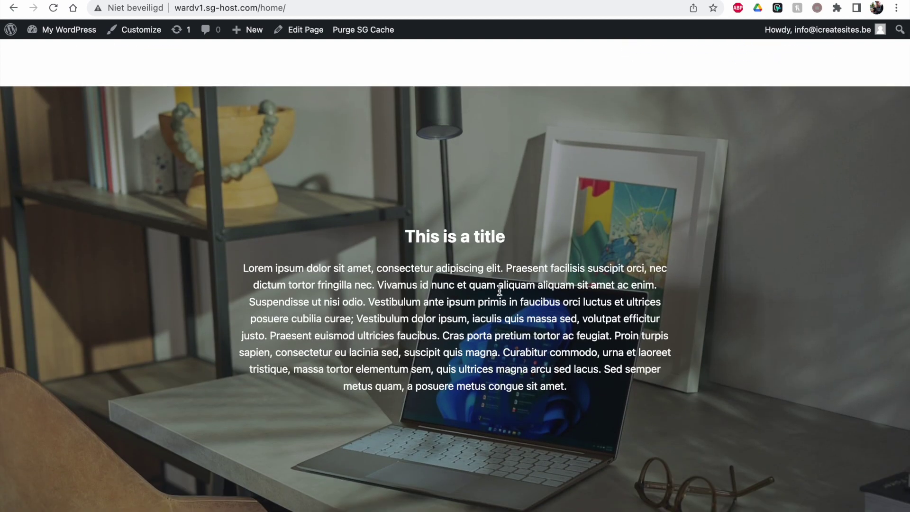
scroll(500, 290, "up", 1)
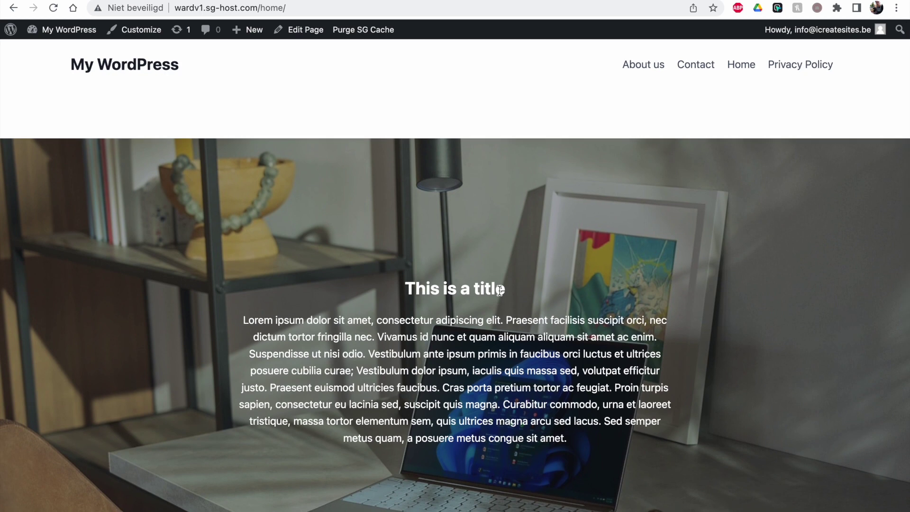